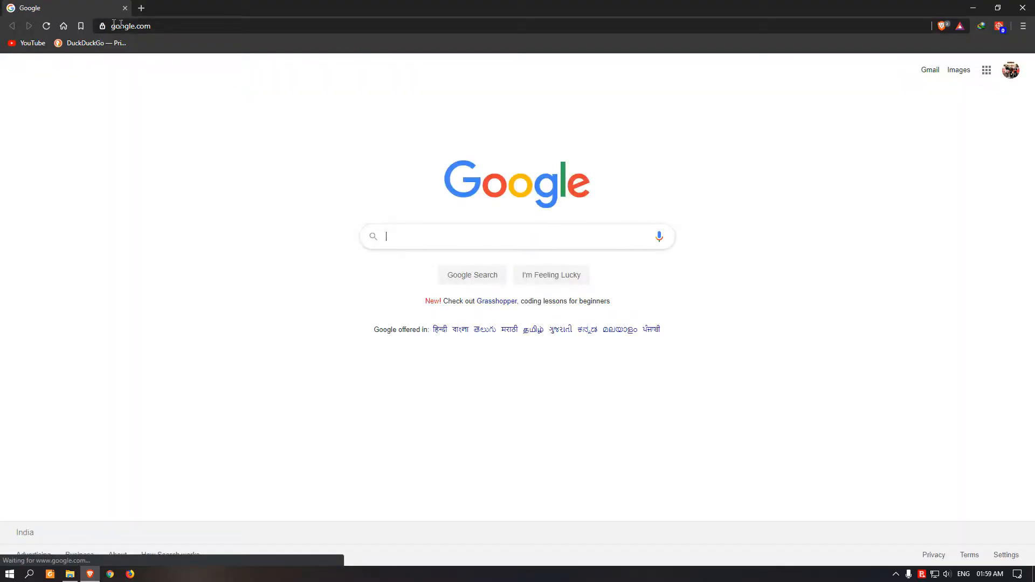
- Search Google for "anaconda"
left_click(431, 237)
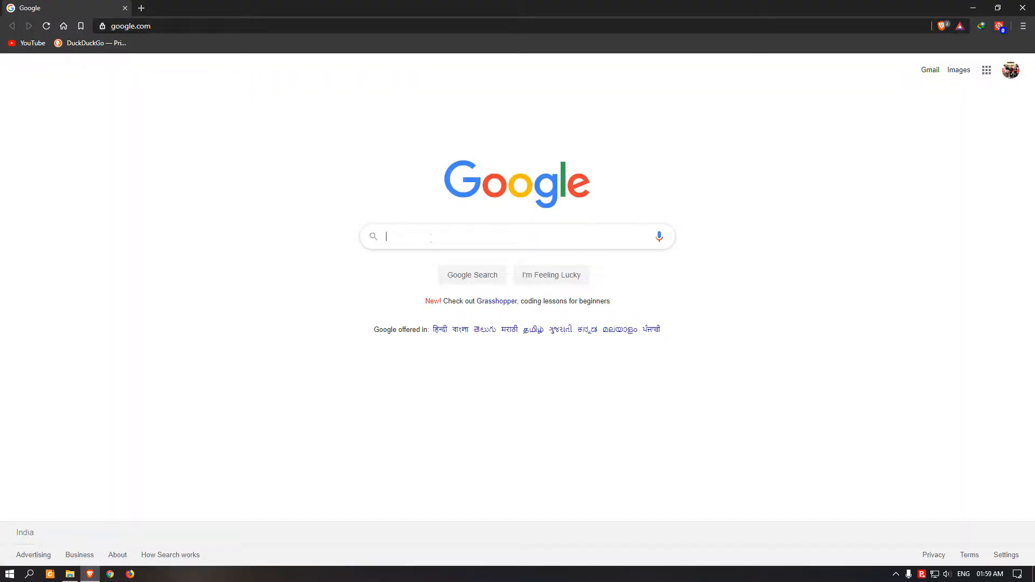
type("anac")
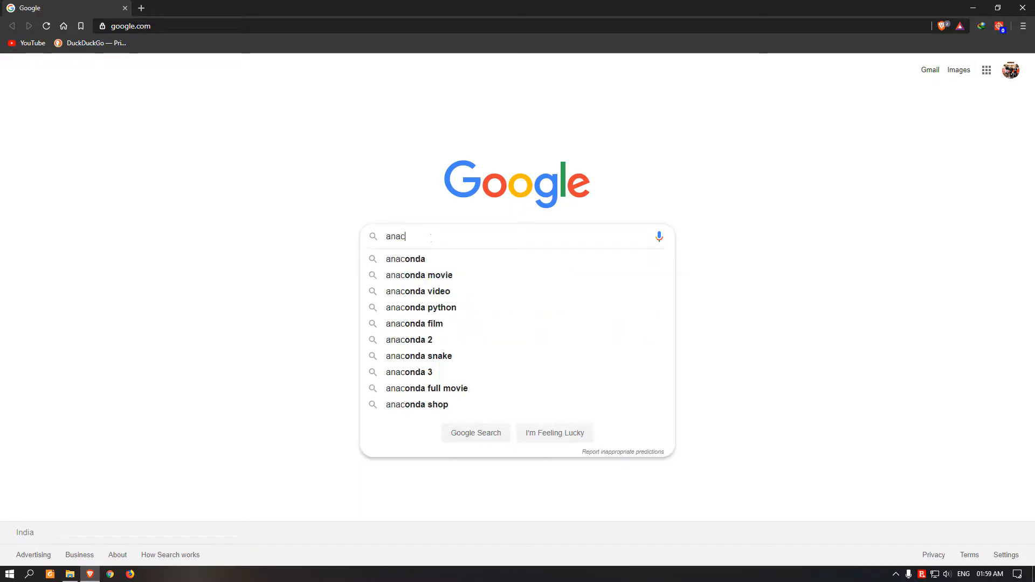
type("onda en")
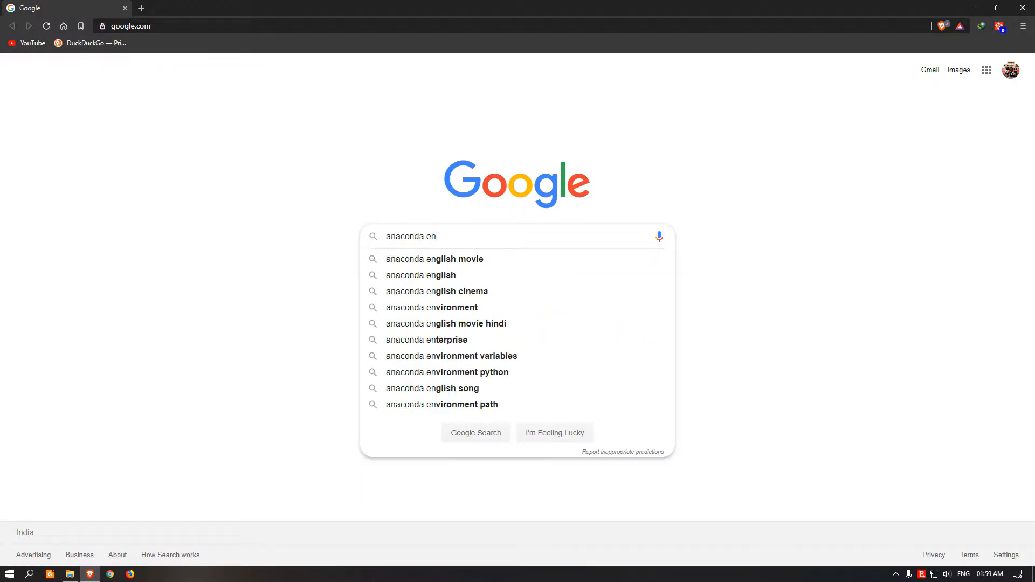
key("BackSpace")
key("BackSpace")
key("BackSpace")
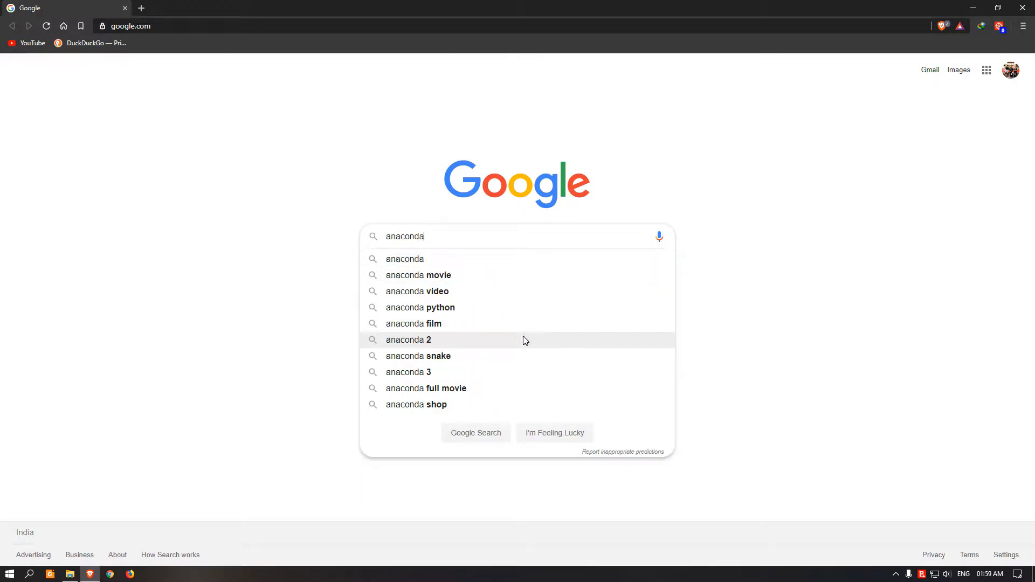
key("Return")
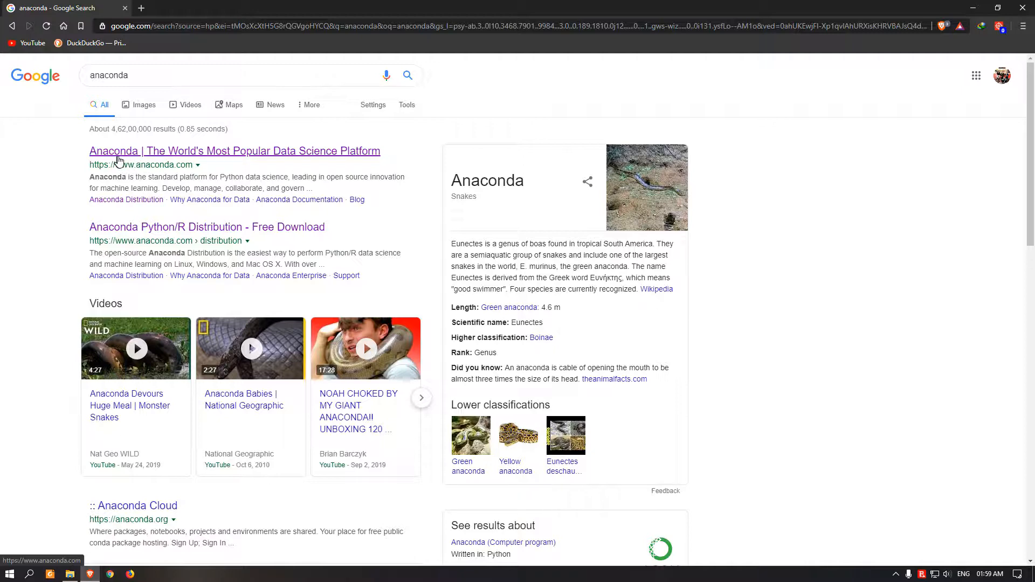
- Open the official Anaconda website and go to its Anaconda 2019.10 Windows installer downloads
left_click(154, 157)
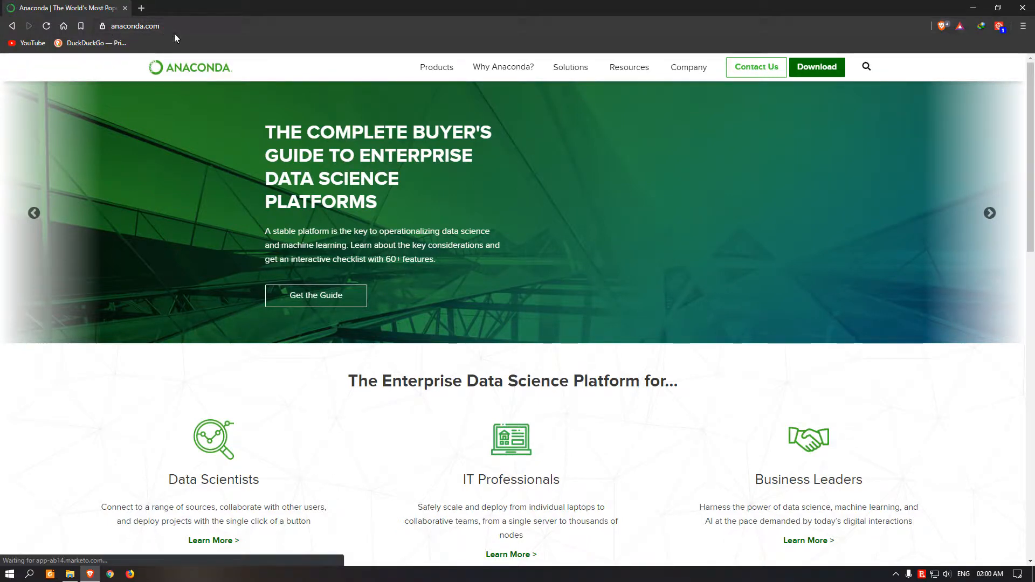
left_click(819, 67)
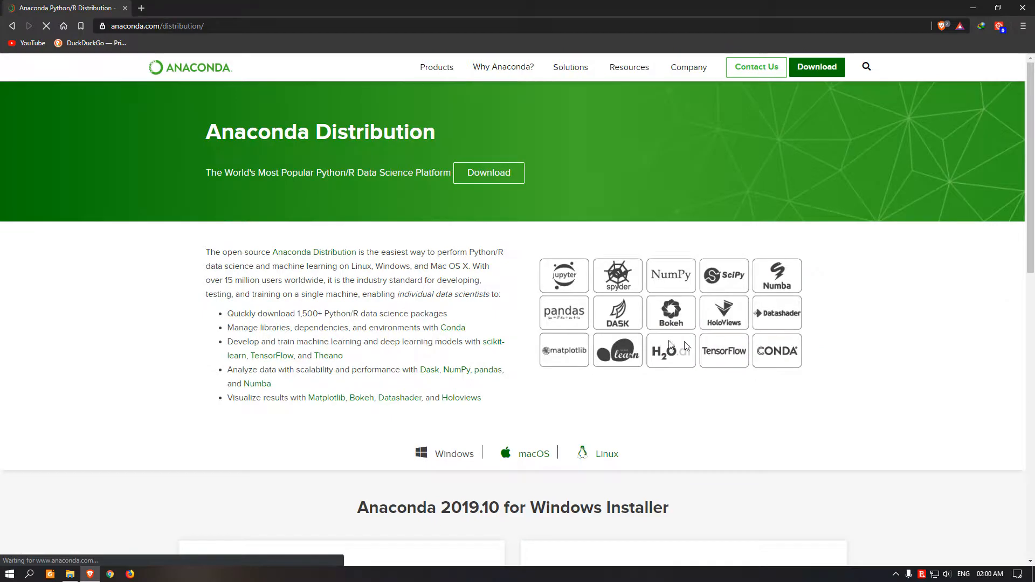
scroll(440, 345, "down", 6)
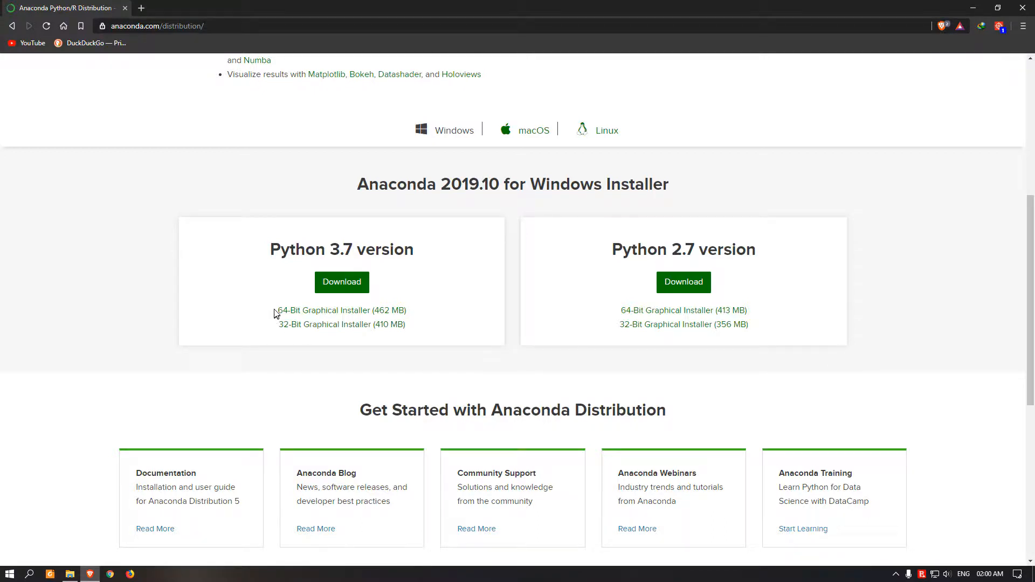
scroll(259, 310, "down", 1)
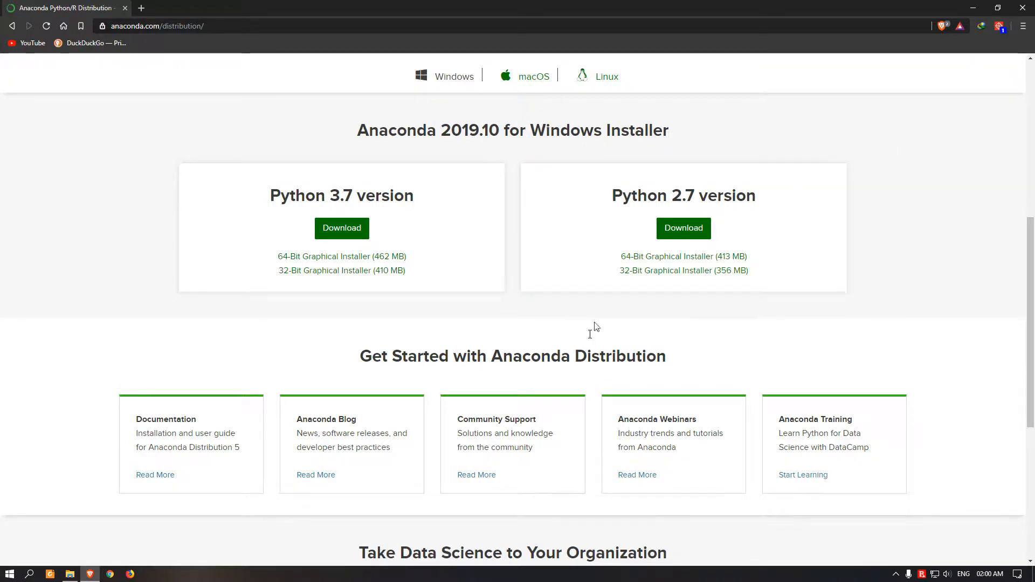
- Check the system type in the properties of This PC, and put the windows away again
left_click(973, 7)
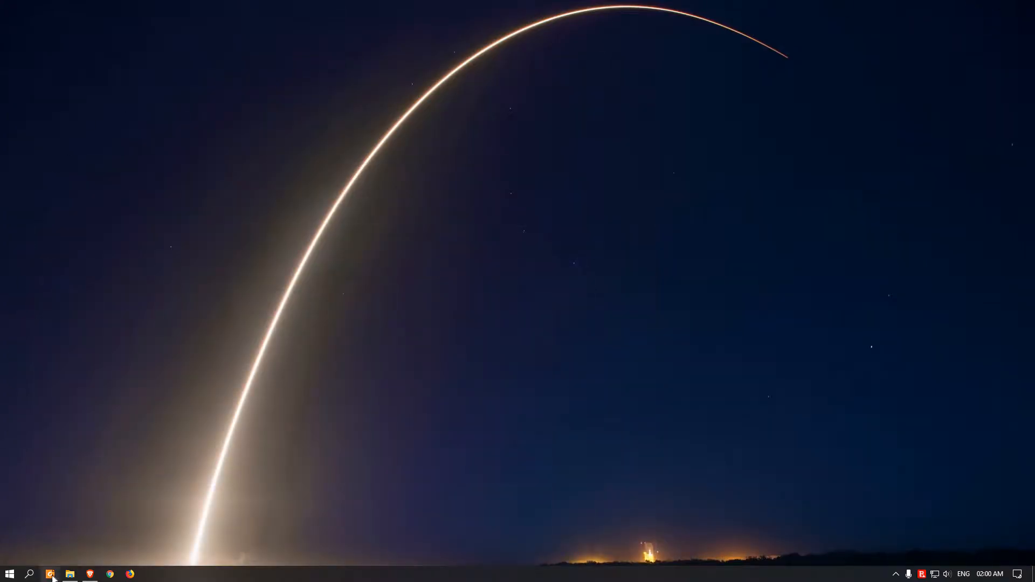
left_click(70, 574)
left_click(35, 172)
right_click(40, 171)
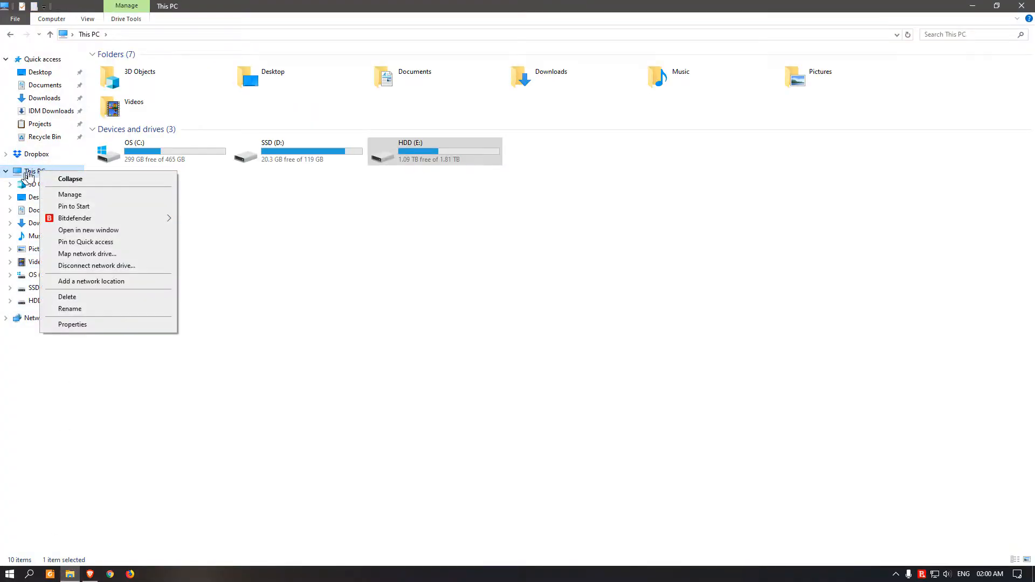
left_click(382, 249)
left_click(381, 250)
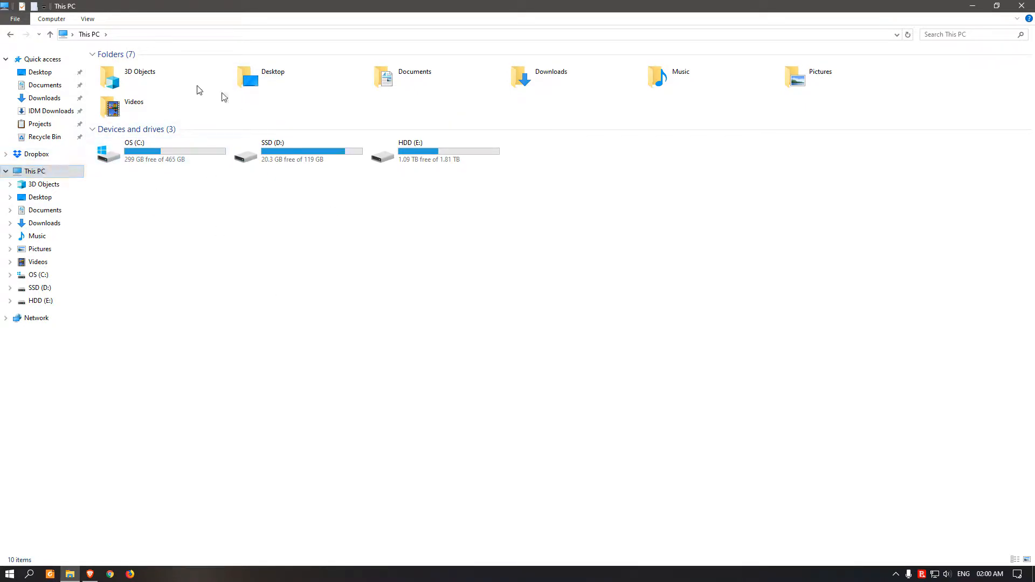
right_click(65, 172)
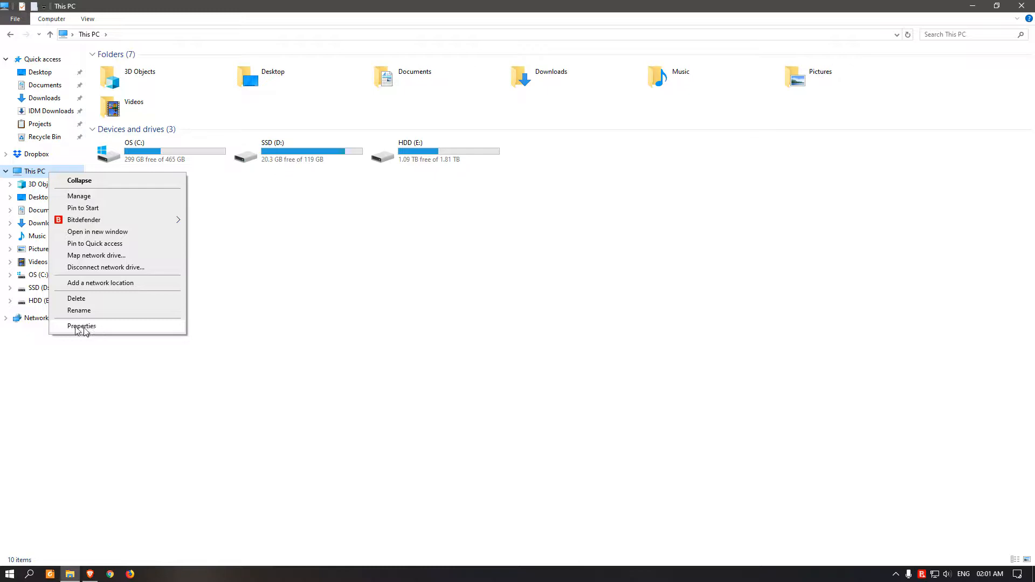
left_click(108, 329)
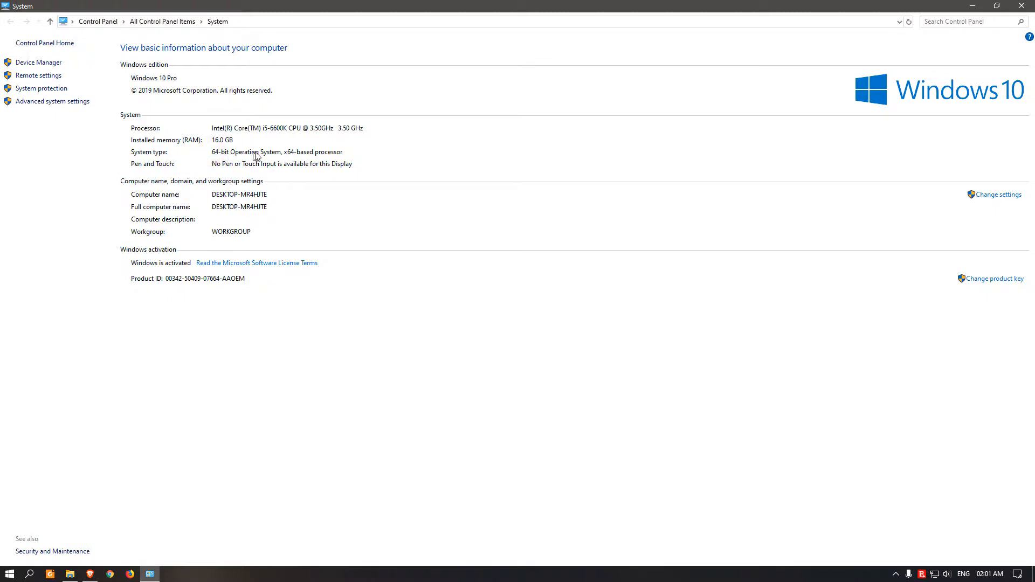
left_click(1021, 6)
left_click(974, 5)
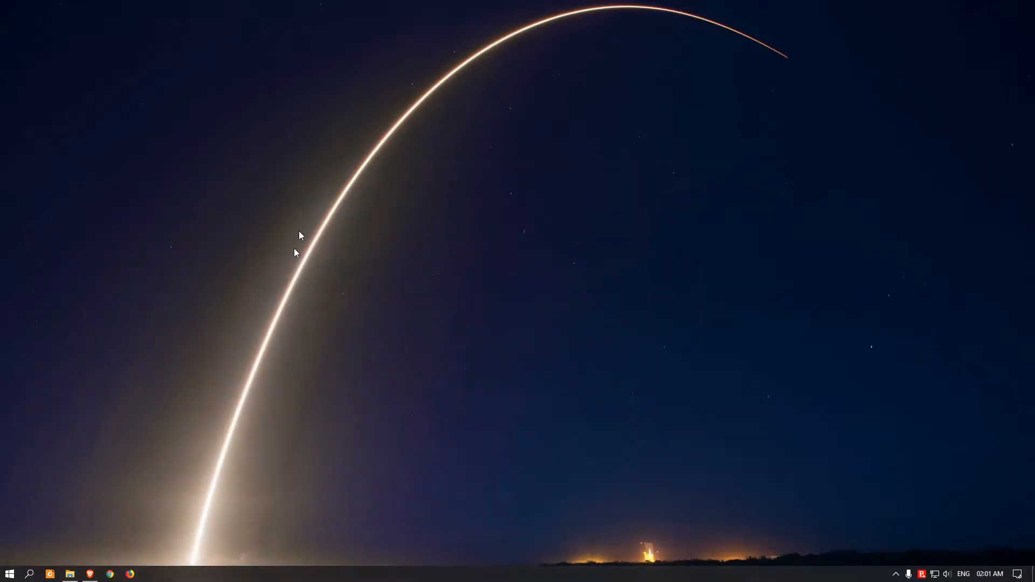
- Look in the Downloads folder in File Explorer for the Anaconda installer, and close the folder
left_click(90, 573)
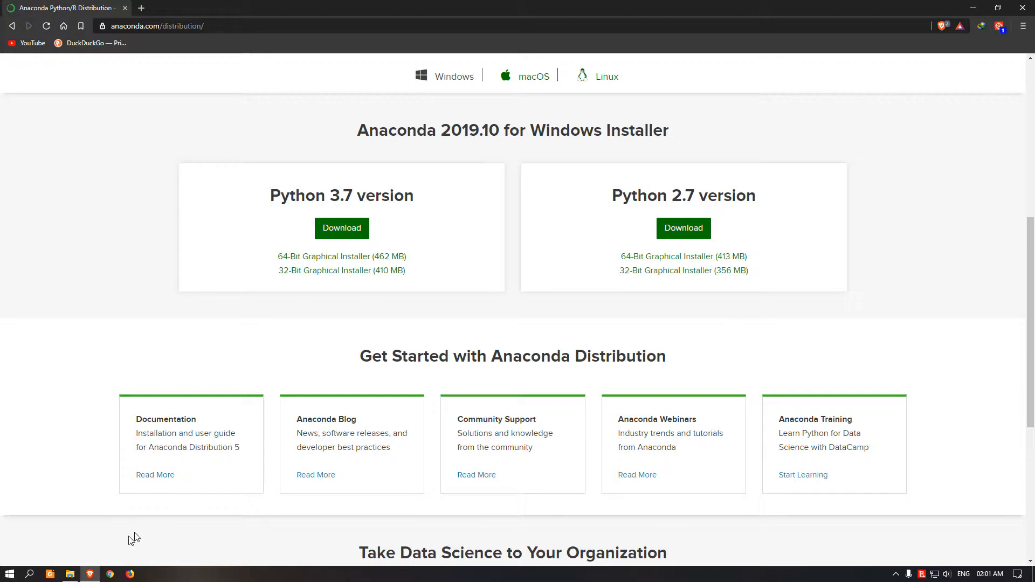
left_click(70, 575)
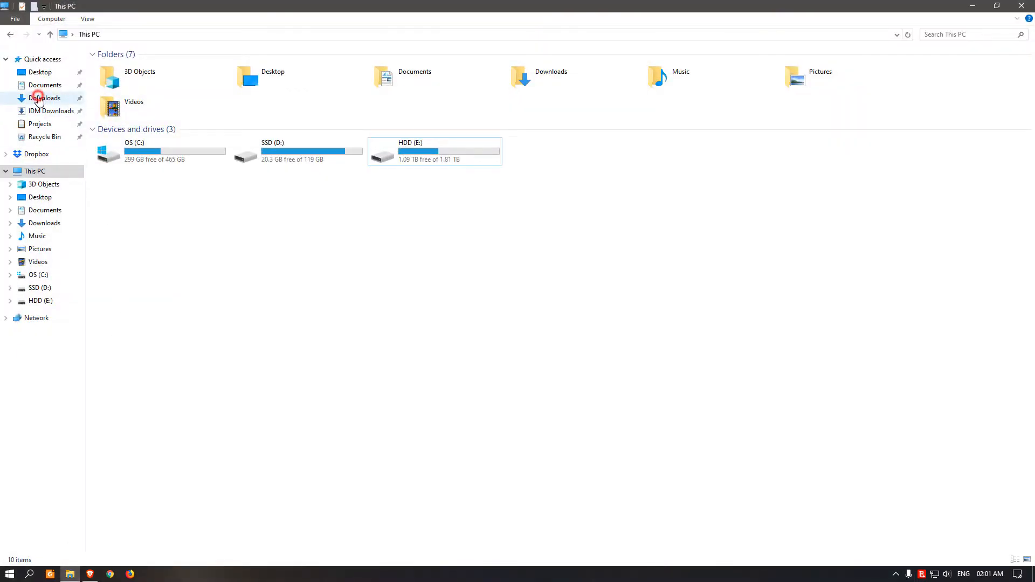
left_click(41, 98)
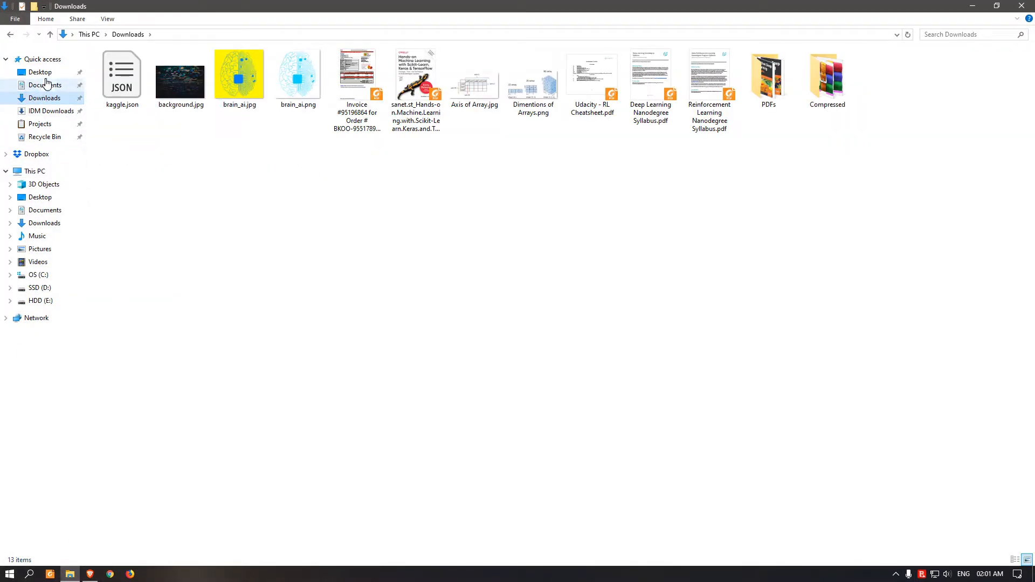
left_click(1022, 6)
- Switch to Internet Download Manager and open the folder containing the downloaded Anaconda3-2019.10-Windows-x86_64.exe
left_click(896, 574)
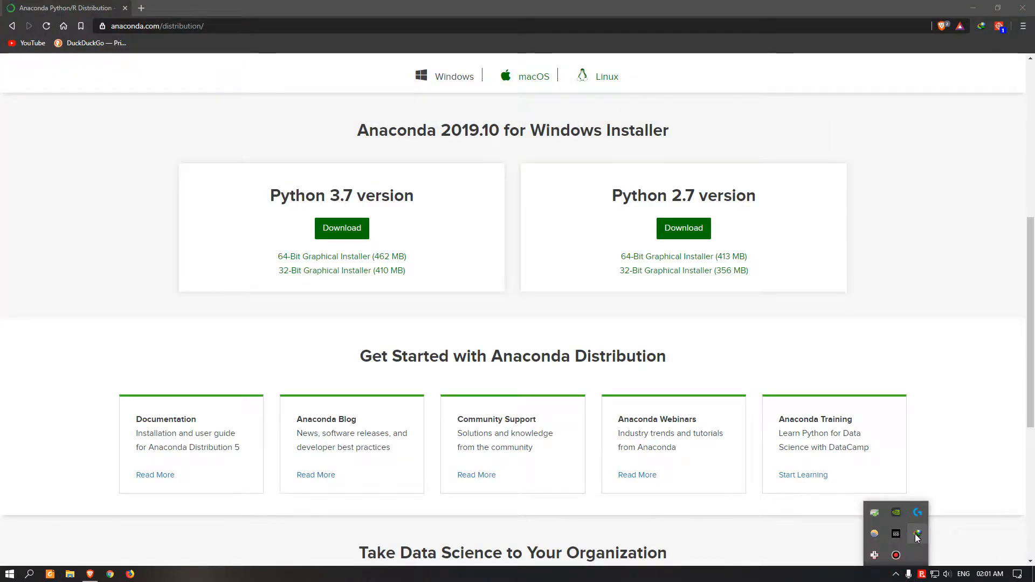
double_click(917, 534)
right_click(244, 84)
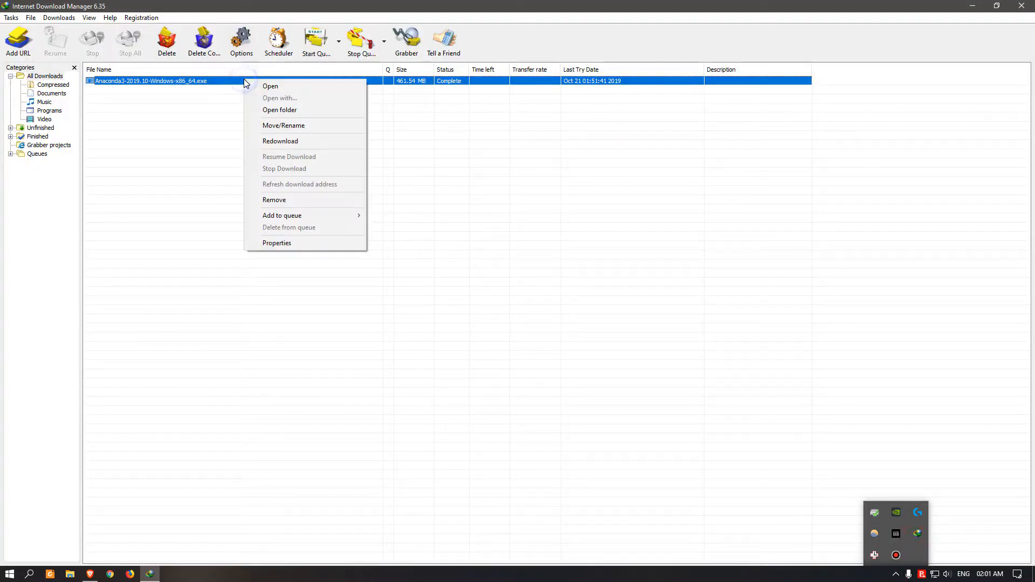
left_click(289, 108)
left_click(156, 164)
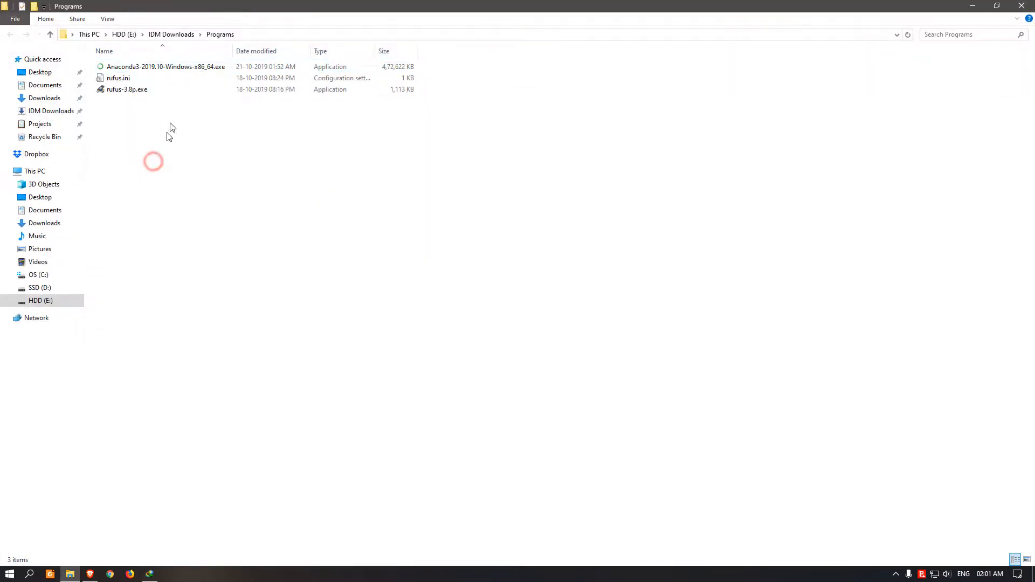
- Run the Anaconda3-2019.10-Windows-x86_64.exe installer
left_click(161, 68)
double_click(164, 68)
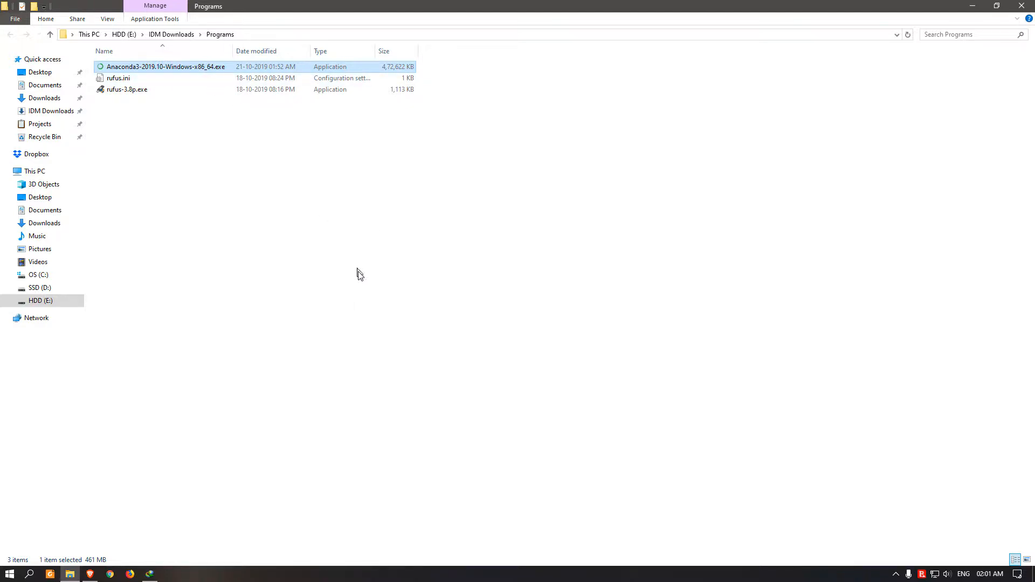
left_click(349, 251)
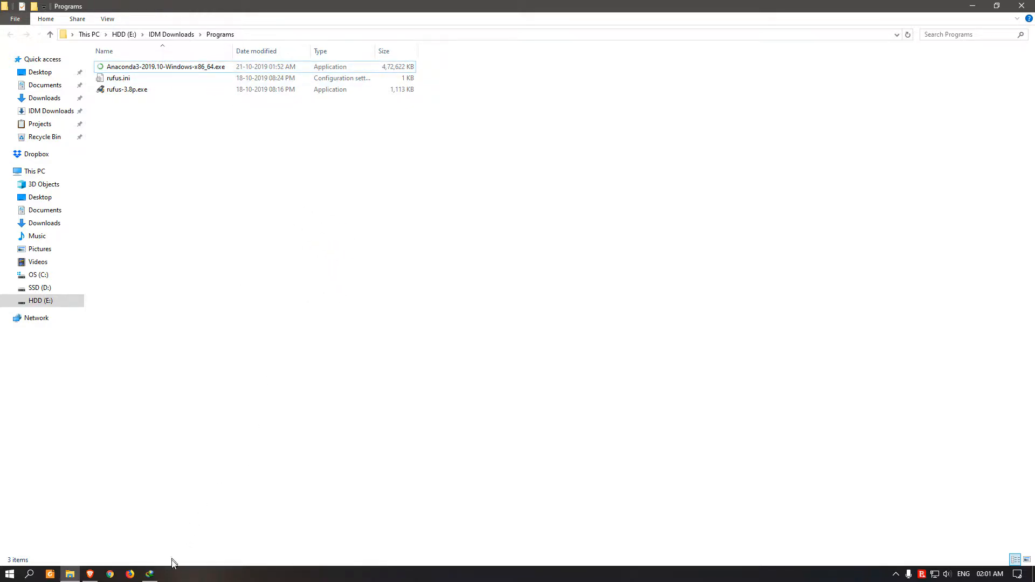
double_click(202, 67)
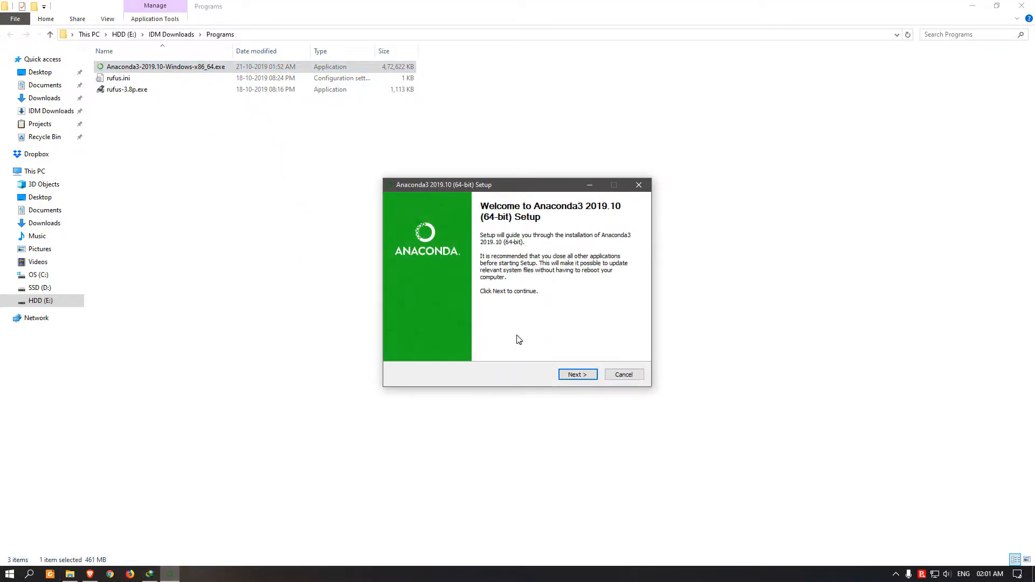
- Accept the Anaconda license, choose installation for Just Me, and try to continue with the default destination folder
left_click(578, 374)
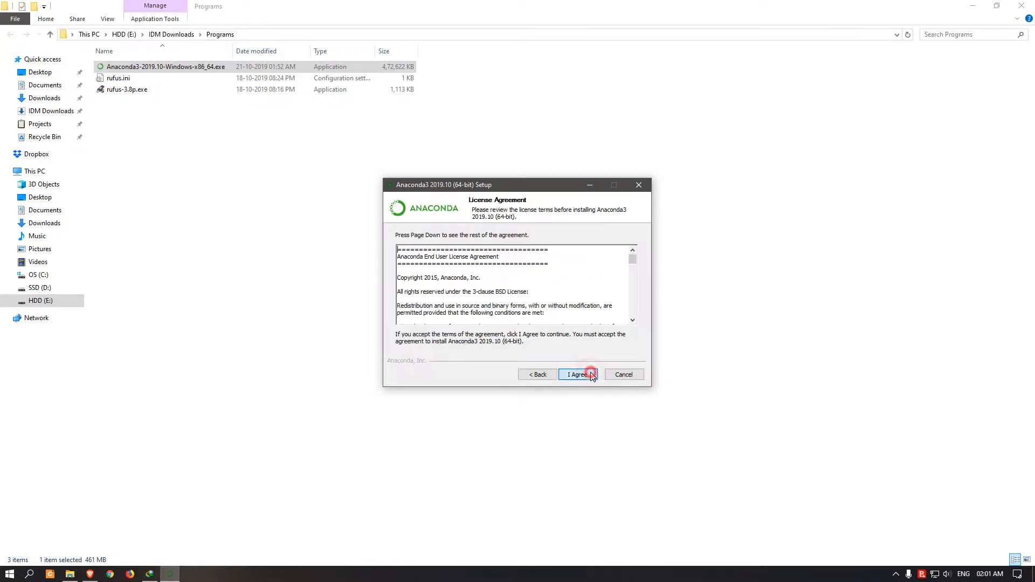
left_click(585, 375)
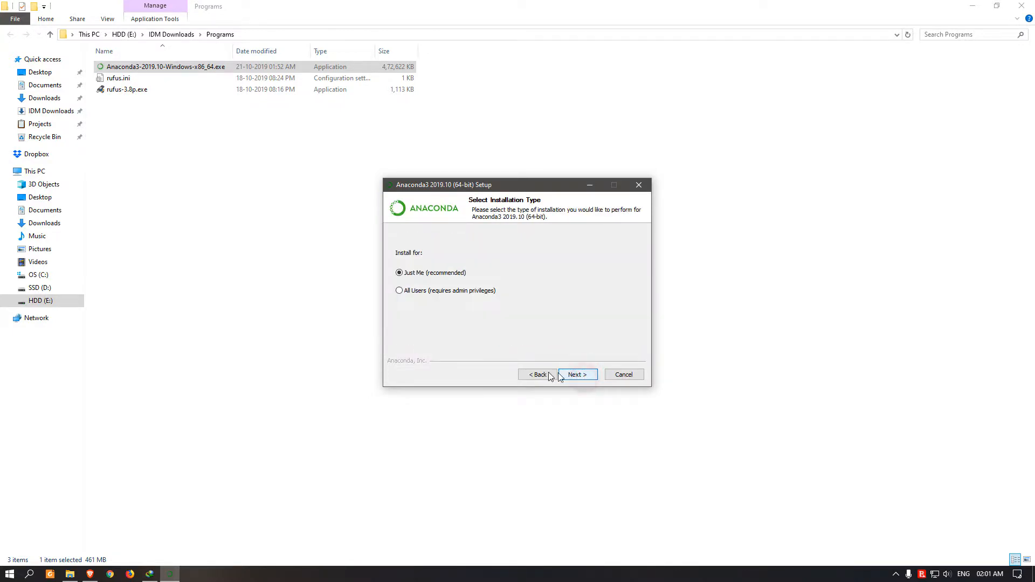
left_click(591, 375)
left_click(588, 376)
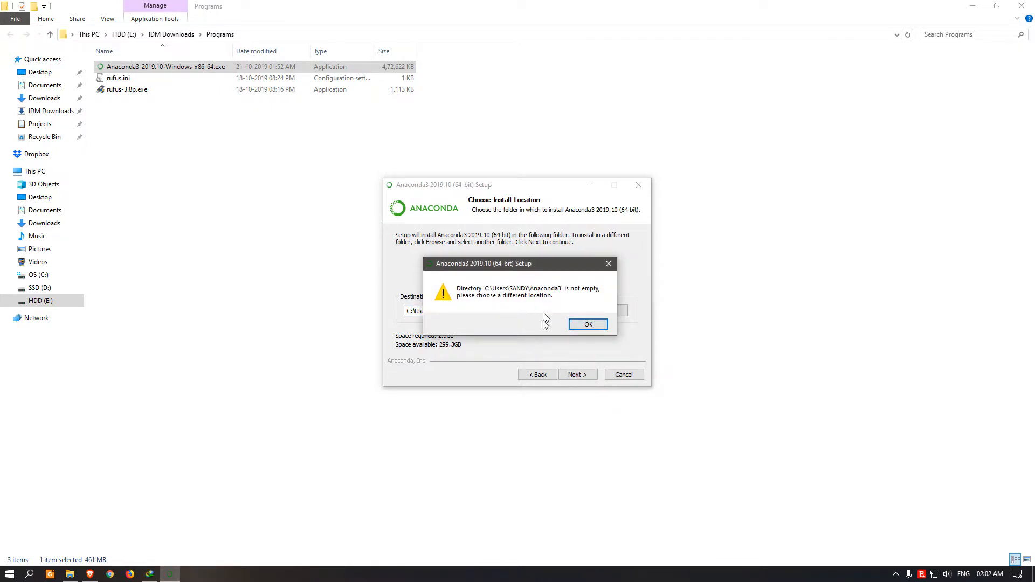
left_click(585, 330)
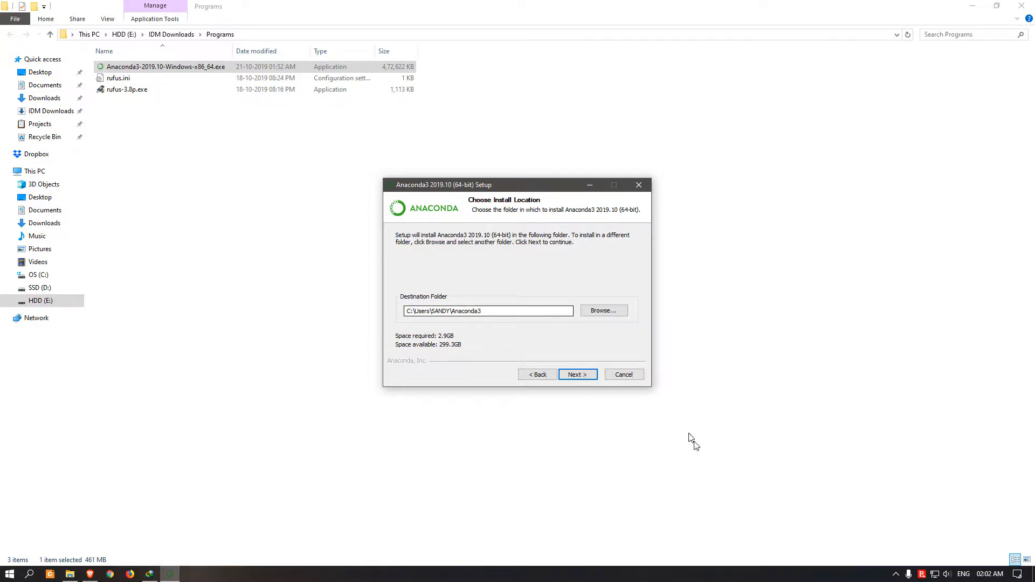
- Quit the Anaconda3 setup and close the Programs folder
left_click(624, 374)
left_click(552, 324)
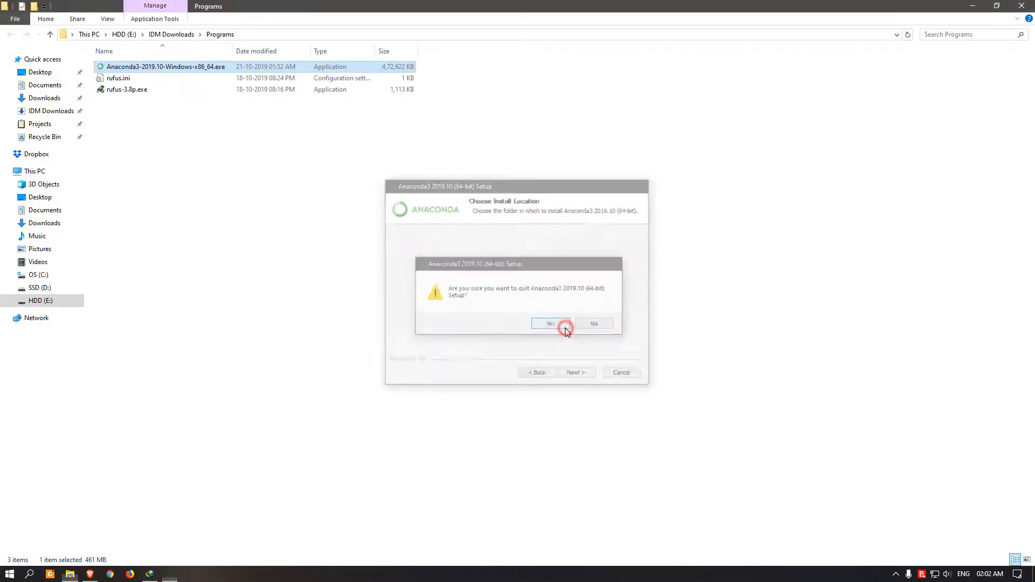
left_click(1020, 6)
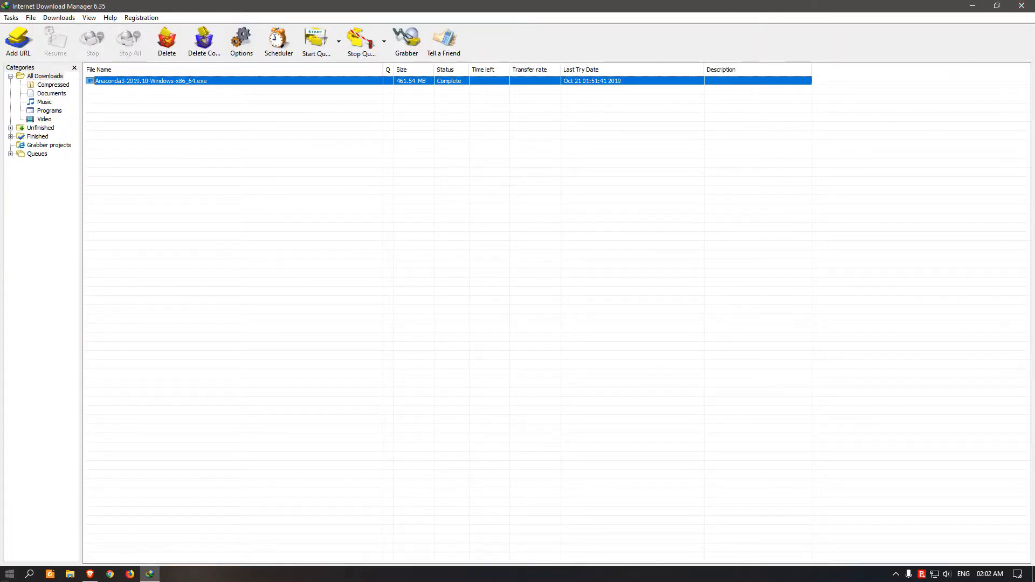
- Look for the installed Anaconda3 folder in the Windows program list and search Windows for "ana"
left_click(9, 574)
scroll(102, 540, "down", 2)
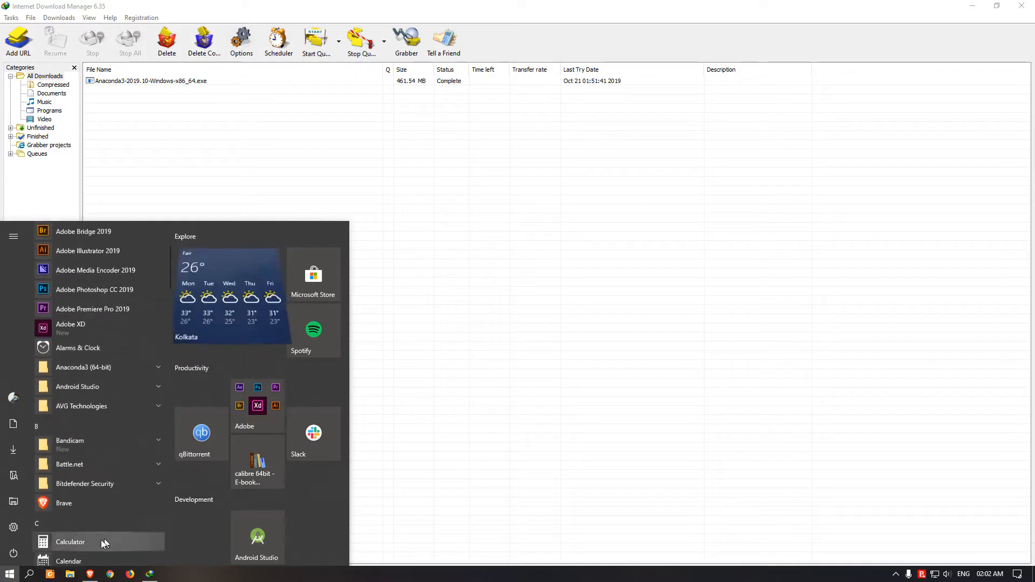
left_click(547, 446)
left_click(31, 575)
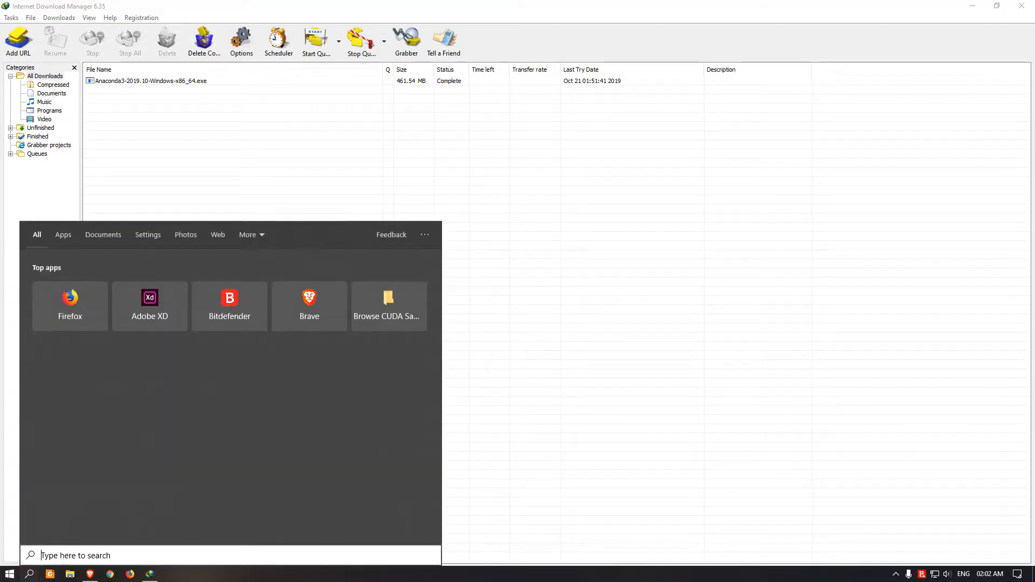
type("ana")
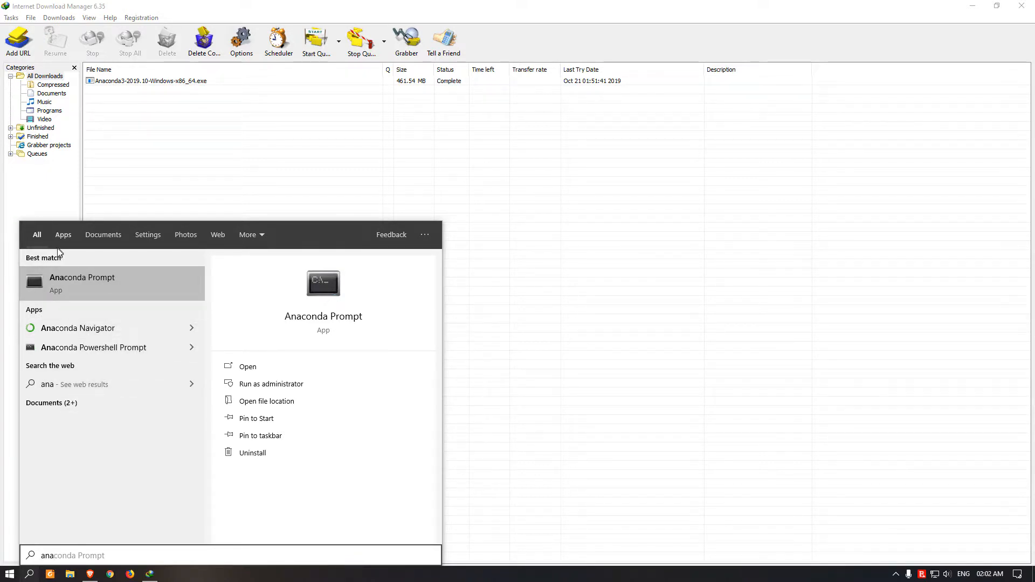
- Find "anaconda" with Windows search, open Anaconda Prompt near the middle of the screen, and close Internet Download Manager
left_click(27, 578)
left_click(28, 576)
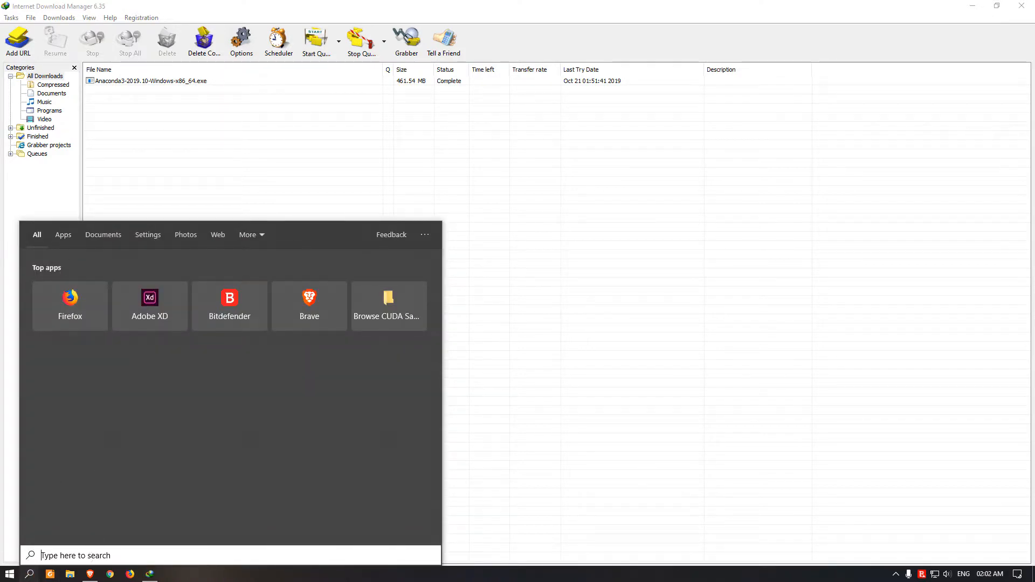
type("anaconda")
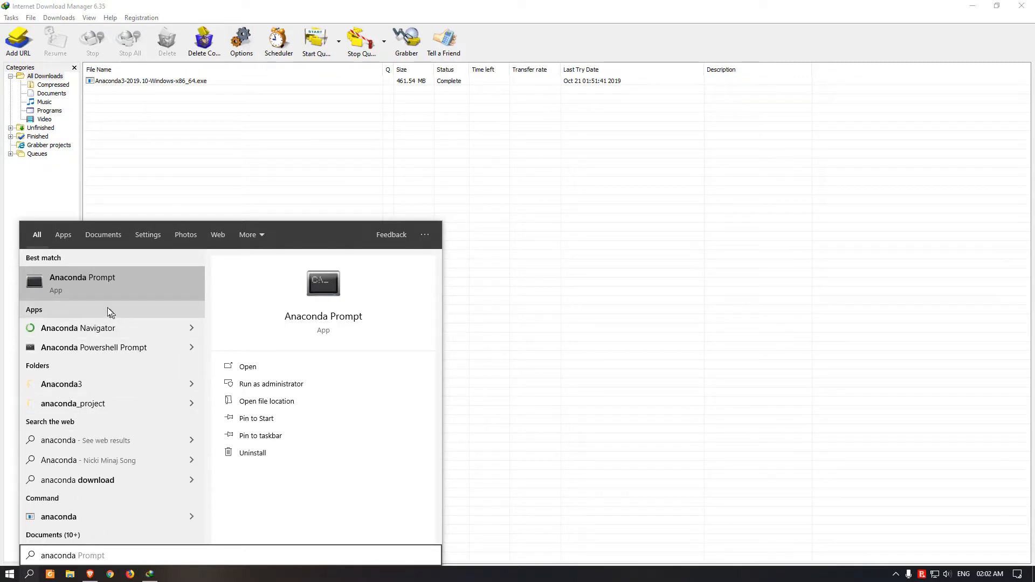
left_click(84, 276)
left_click_drag(369, 73, 596, 171)
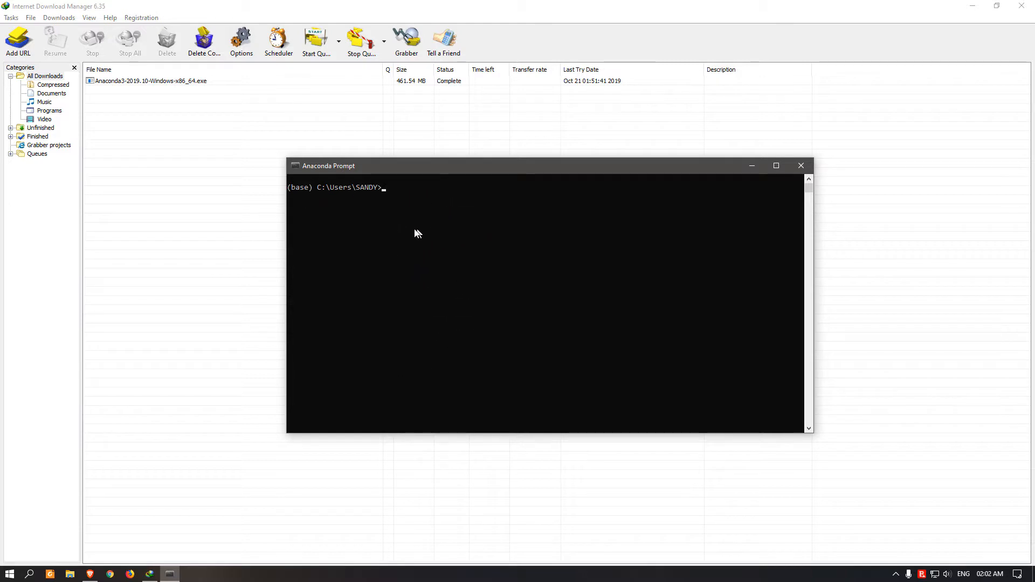
mouse_move(589, 165)
left_mouse_down()
mouse_move(518, 164)
mouse_move(569, 160)
left_mouse_up()
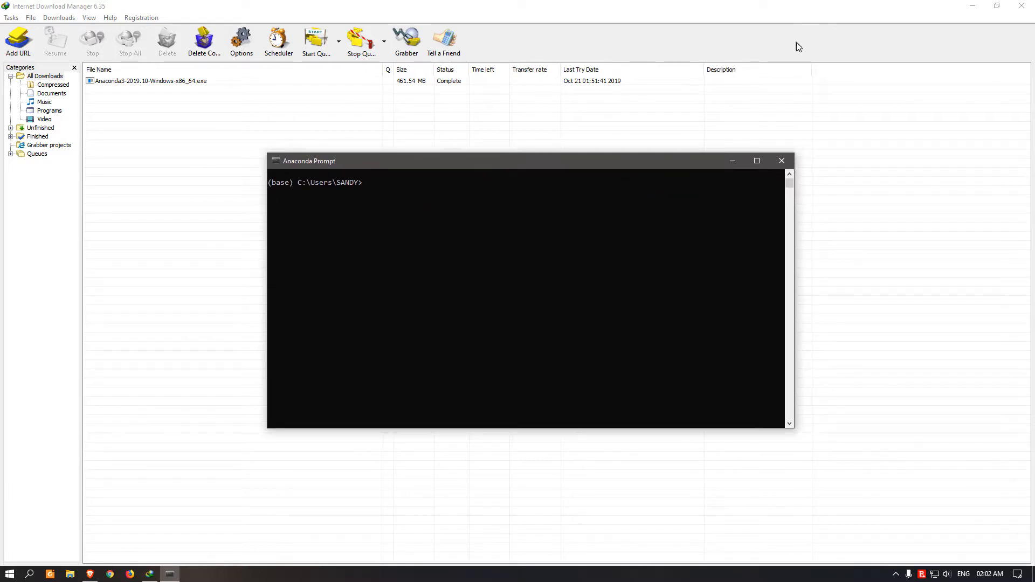
left_click(1022, 5)
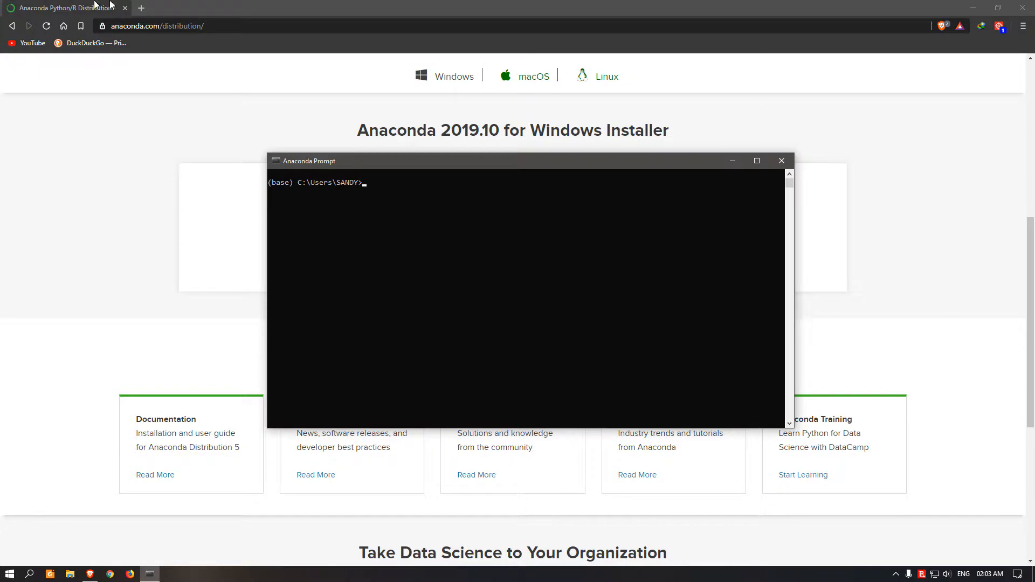
- Search Google for "anaconda environment" in a new Brave tab and open the conda documentation page on managing environments
left_click(168, 6)
left_click(142, 7)
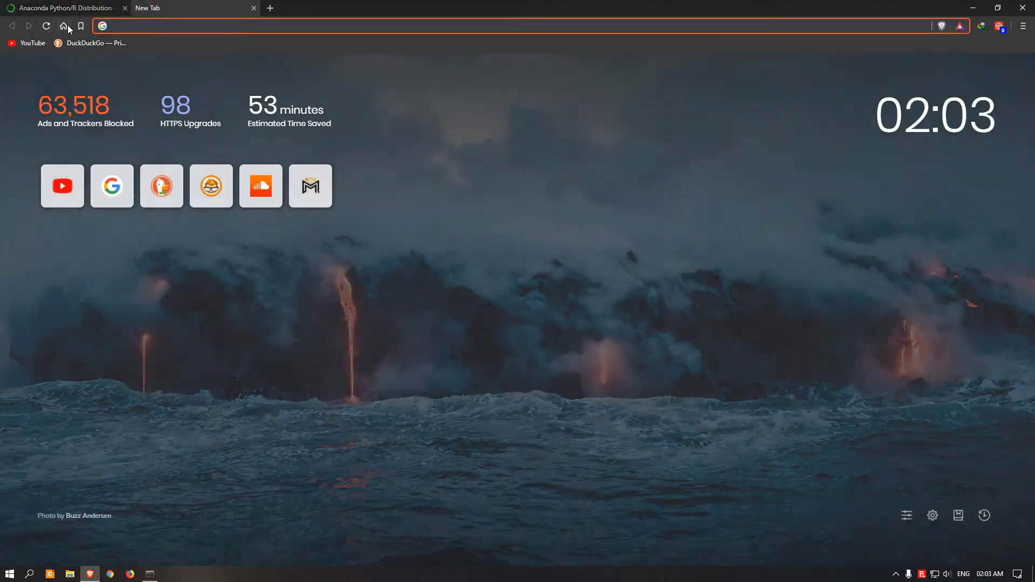
left_click(65, 26)
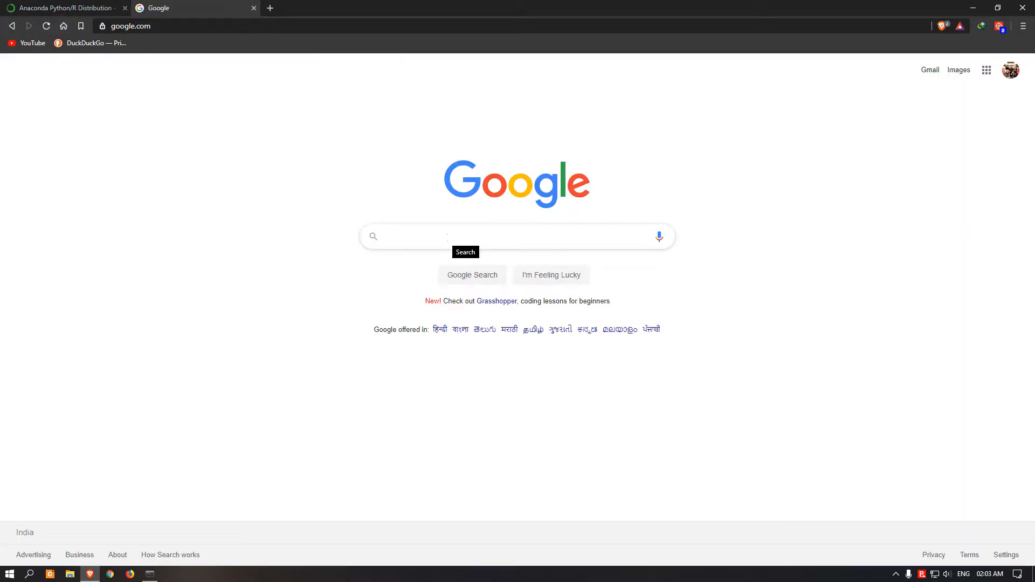
type("anaconda envir")
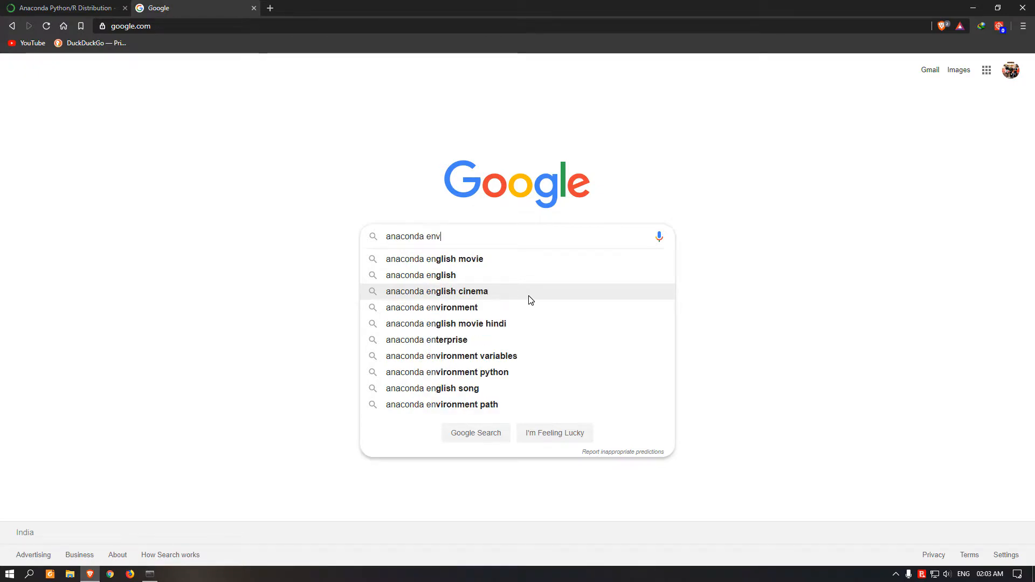
left_click(467, 258)
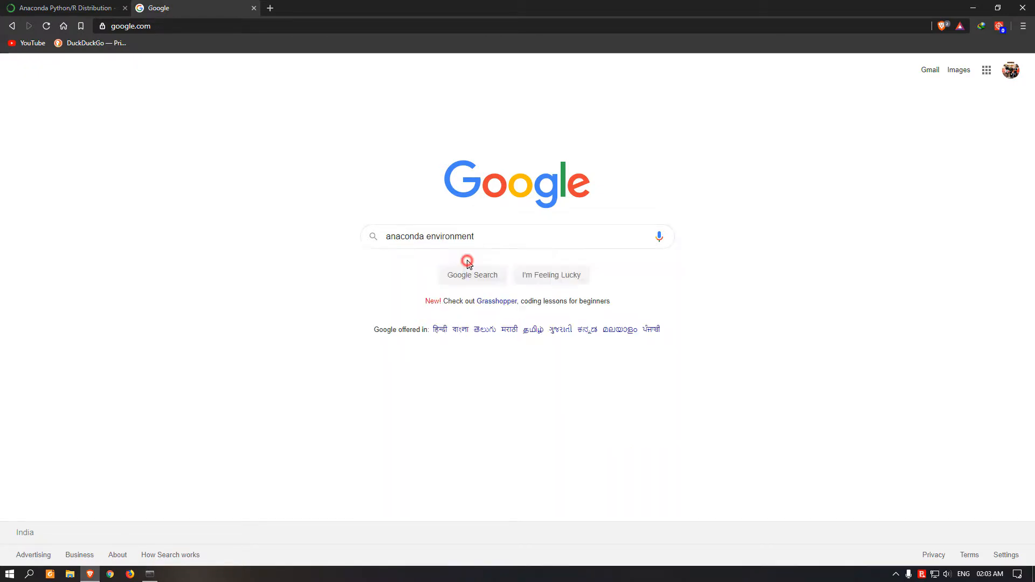
left_click(181, 152)
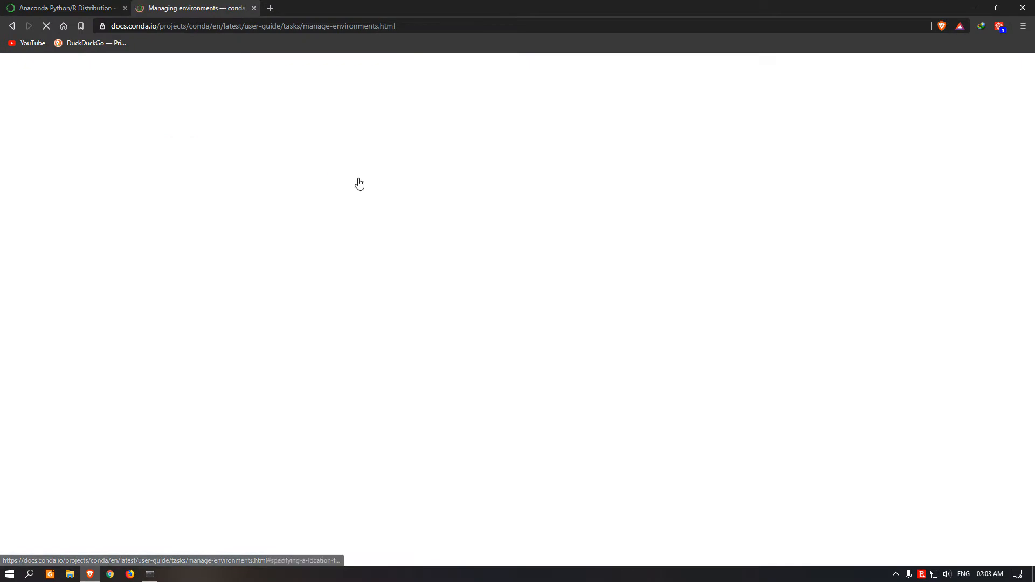
- Go to the "Creating an environment with commands" section of the conda documentation
scroll(358, 475, "down", 4)
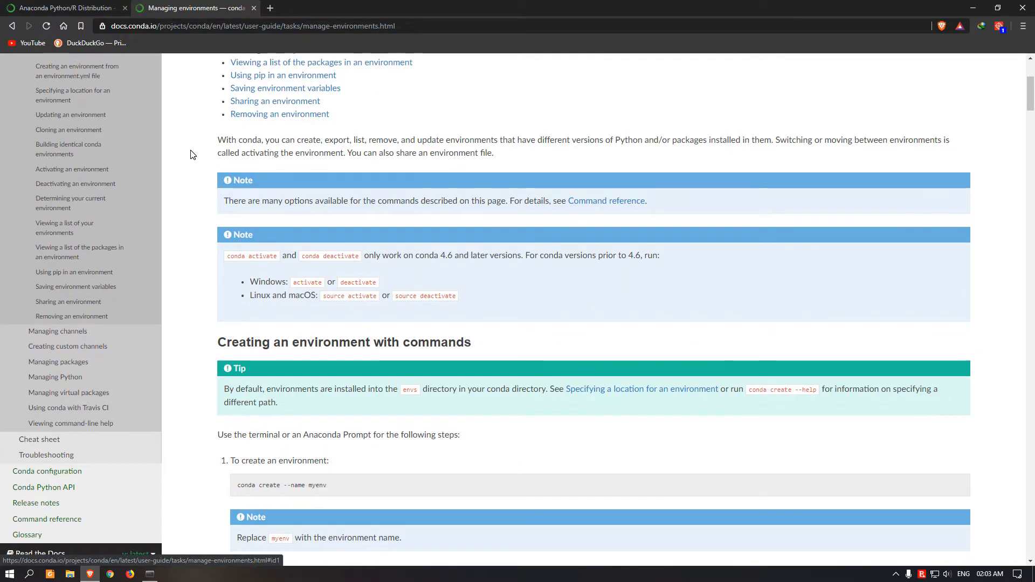
scroll(332, 445, "up", 3)
scroll(92, 178, "up", 4)
left_click(82, 259)
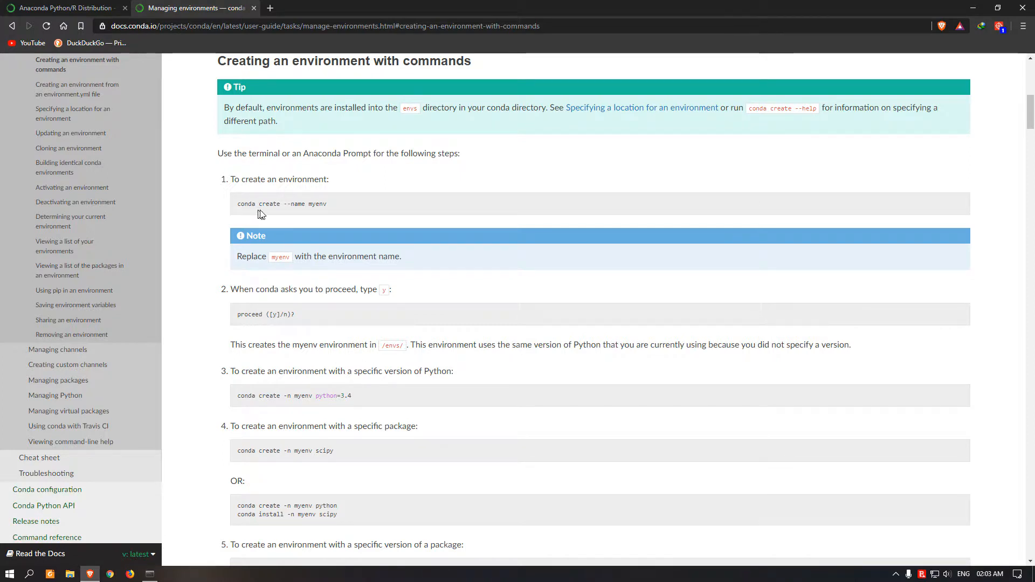
- Switch to Anaconda Prompt, list the conda environments with "conda env list", and move the window clear of the documentation's create command
left_click(150, 574)
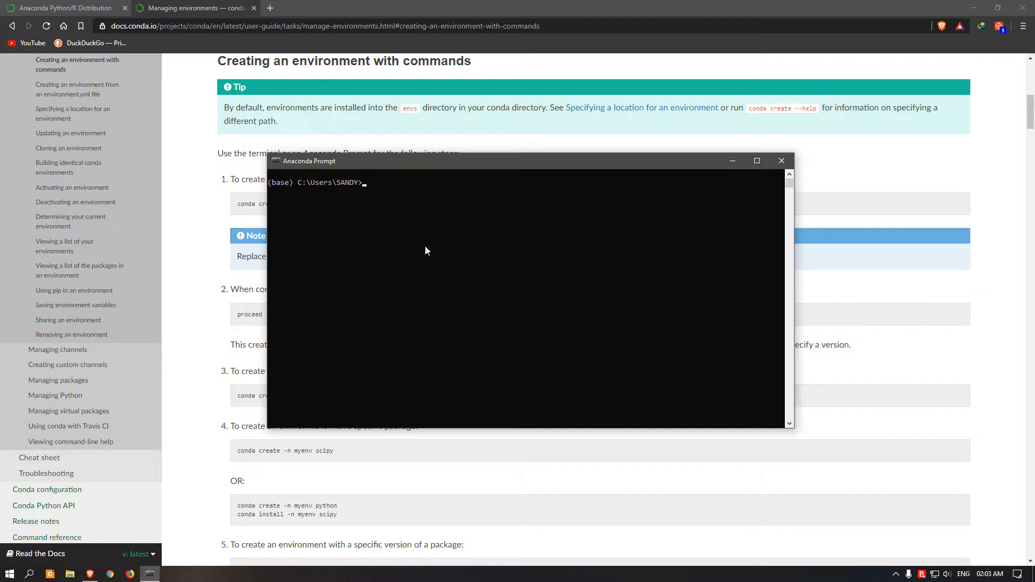
type("conda env list")
key("Return")
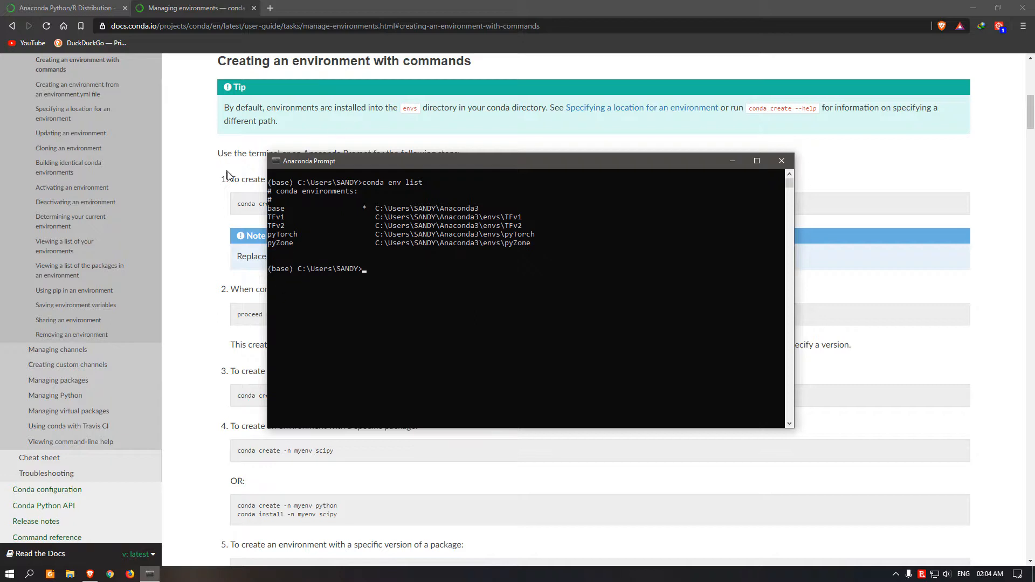
left_click_drag(415, 166, 591, 170)
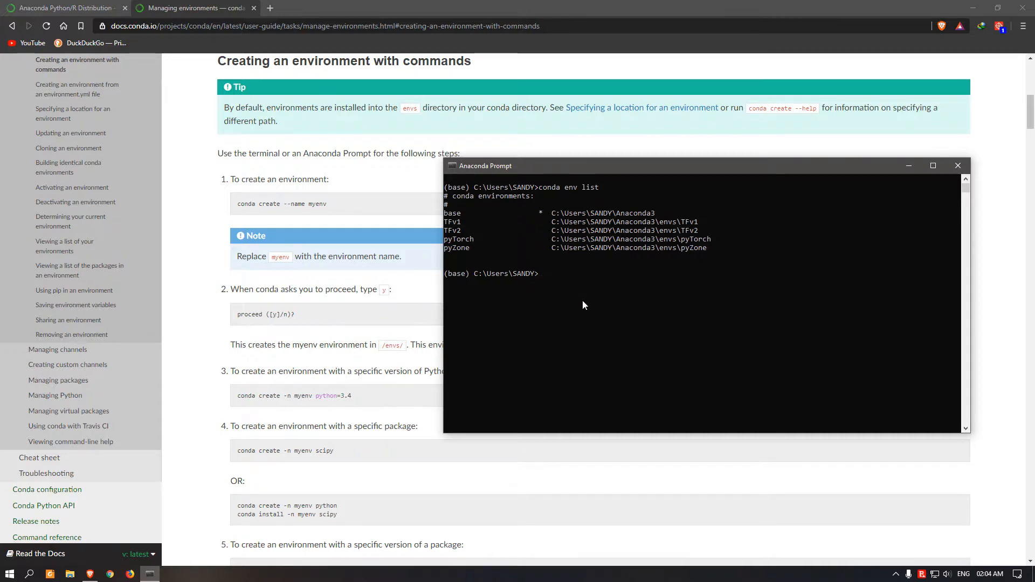
type("conda create --name")
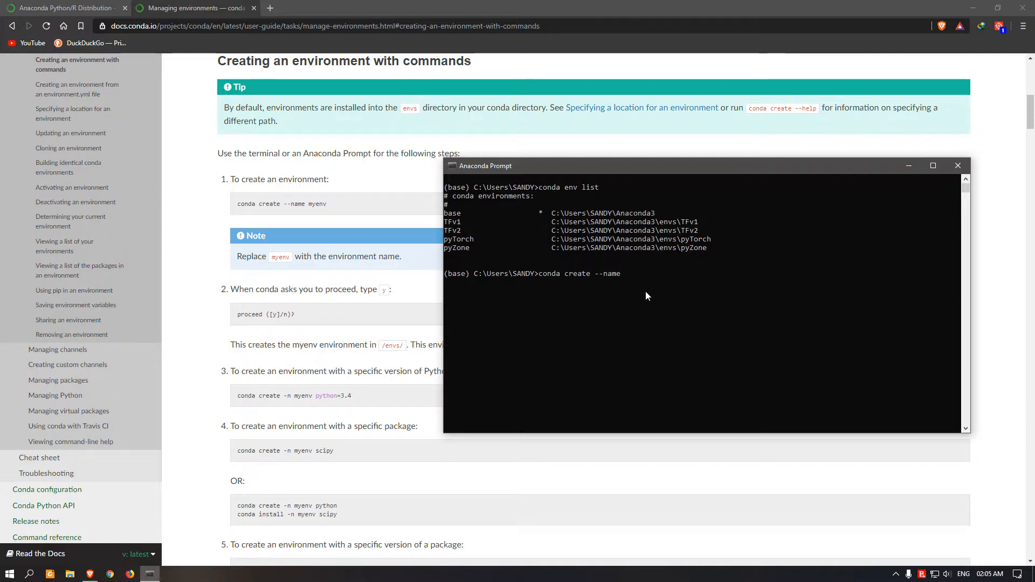
type("env")
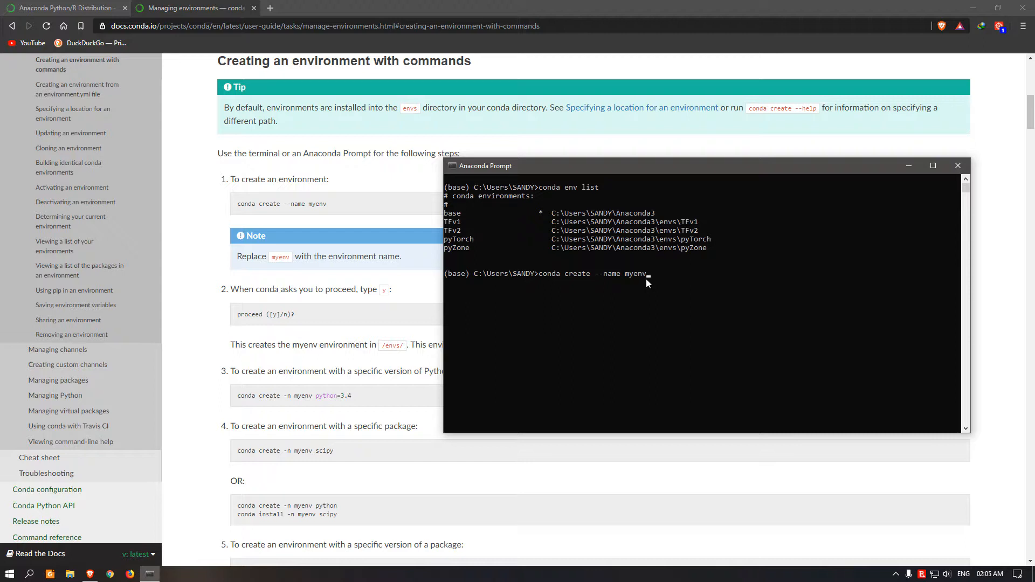
key("BackSpace")
key("BackSpace")
key("BackSpace")
key("BackSpace")
key("BackSpace")
key("BackSpace")
key("BackSpace")
key("BackSpace")
key("BackSpace")
key("BackSpace")
key("BackSpace")
key("BackSpace")
key("BackSpace")
key("BackSpace")
key("BackSpace")
key("BackSpace")
key("BackSpace")
key("BackSpace")
key("BackSpace")
key("BackSpace")
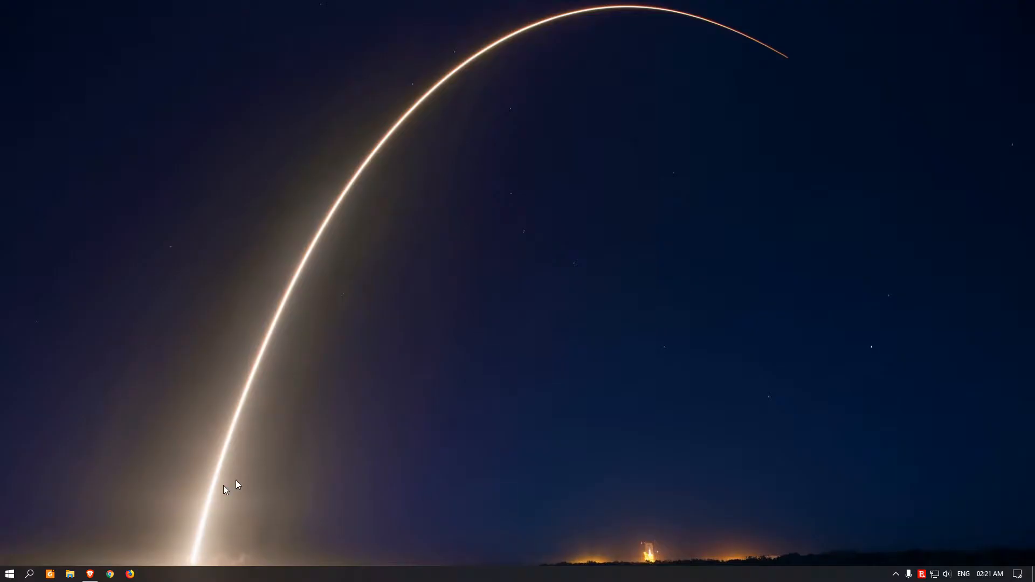
- Switch to Brave and review the documentation on creating environments, highlighting the command "conda create -n myenv python=3.4"
left_click(90, 574)
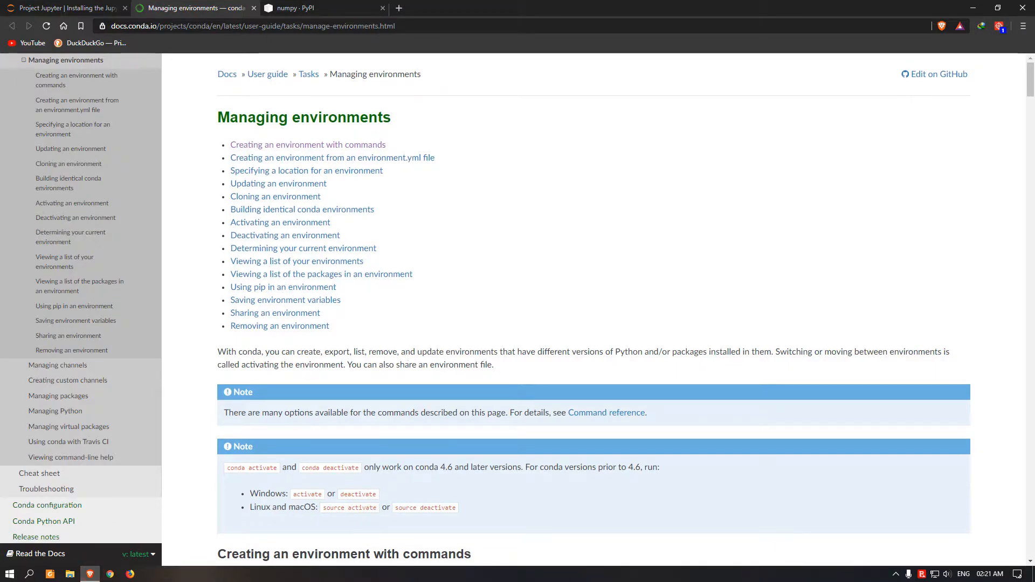
scroll(407, 361, "down", 2)
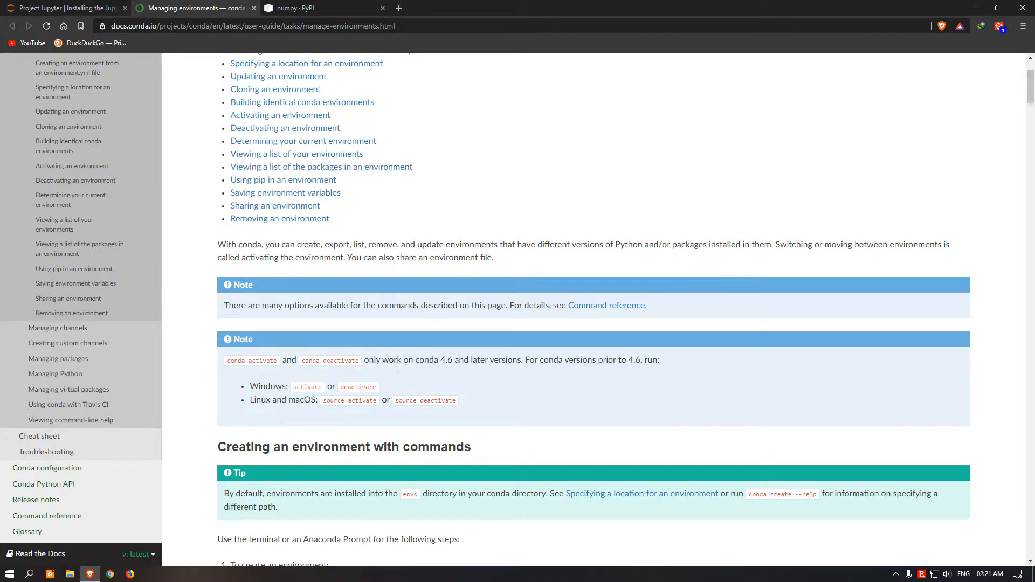
scroll(406, 369, "down", 3)
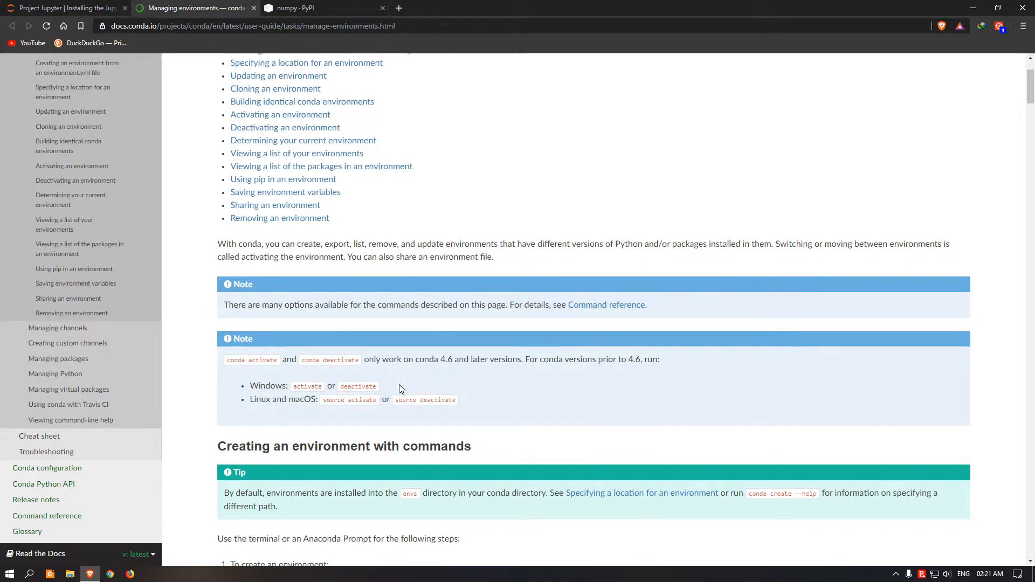
scroll(380, 391, "down", 3)
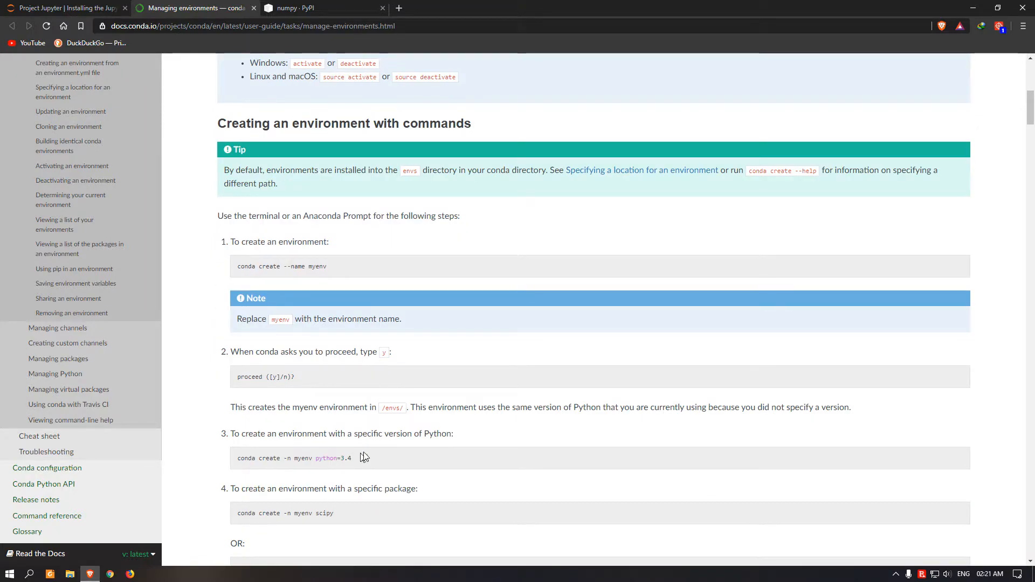
scroll(231, 468, "down", 2)
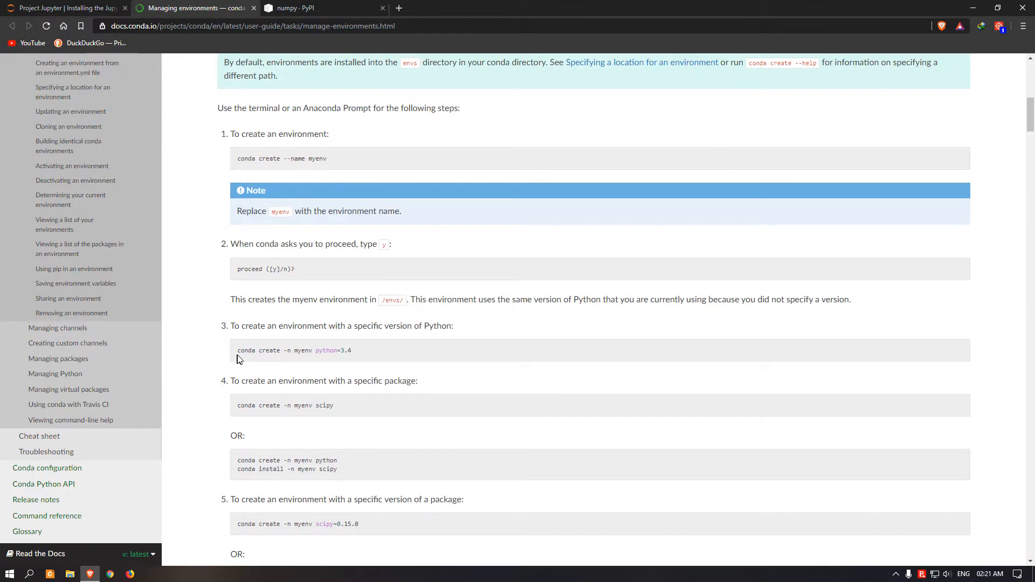
left_click_drag(238, 352, 366, 352)
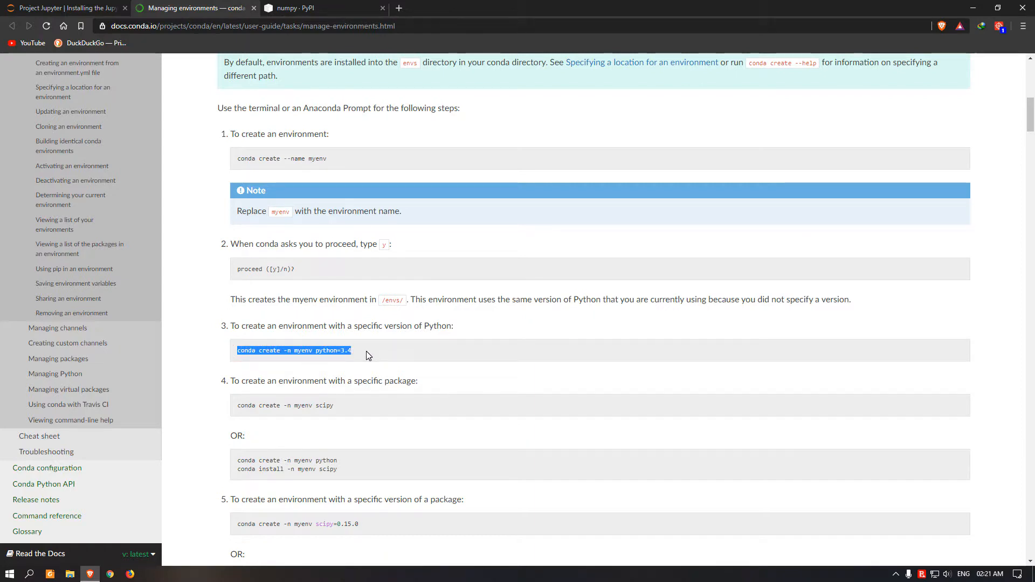
left_click(398, 367)
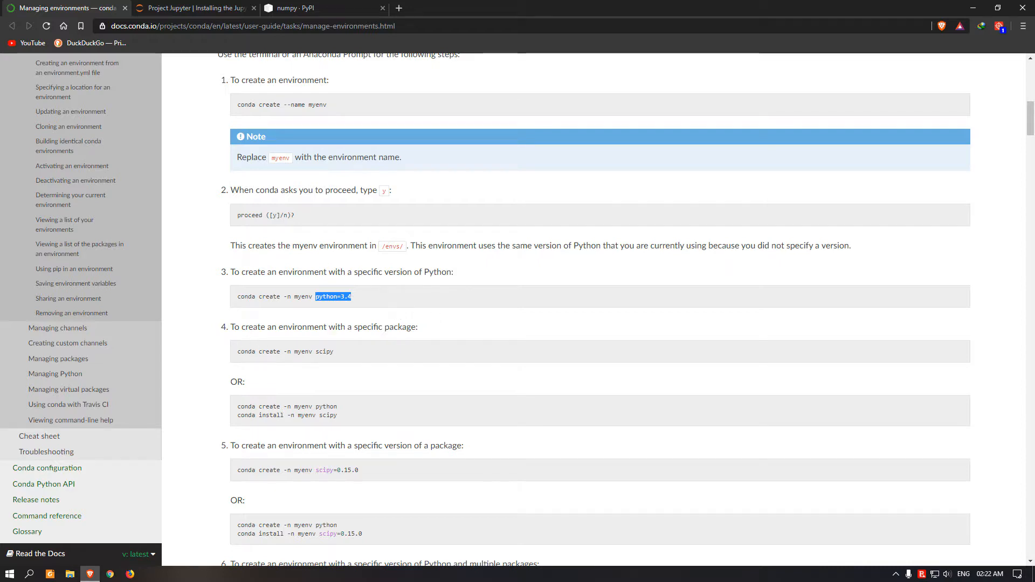
- Review the pip install commands for JupyterLab on the Project Jupyter page and for numpy on its PyPI page
left_click(205, 6)
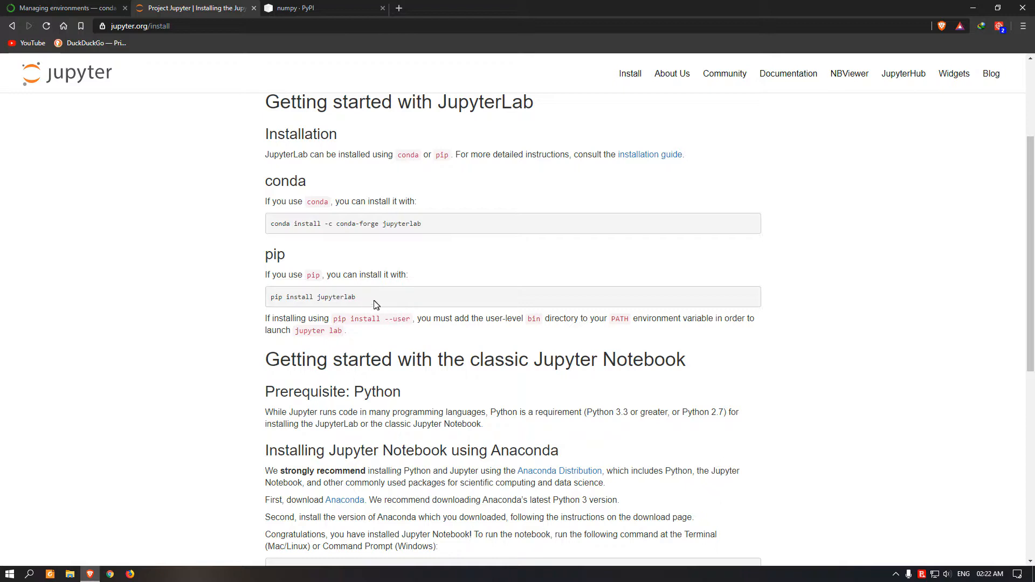
left_click_drag(270, 297, 359, 300)
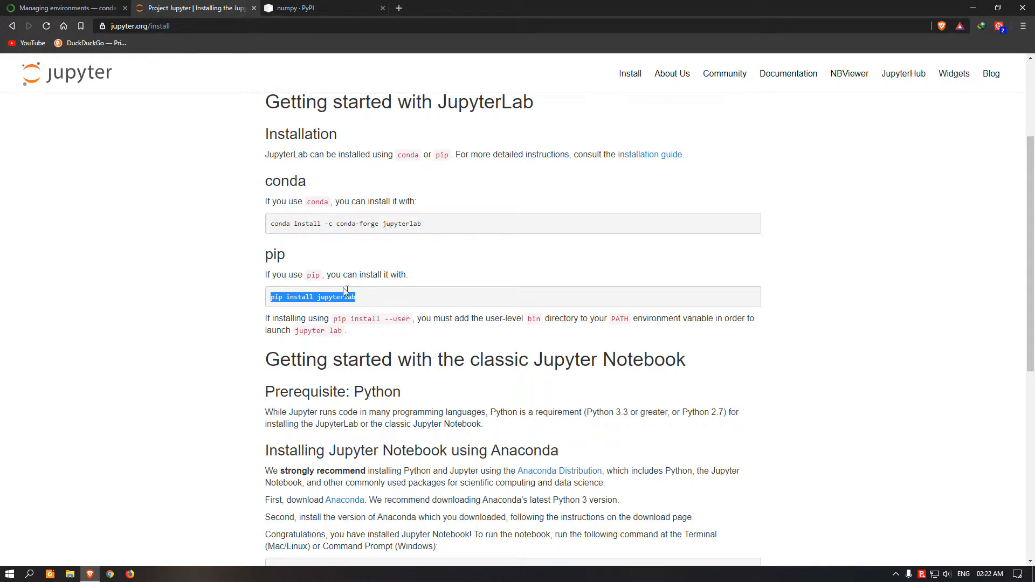
left_click(302, 7)
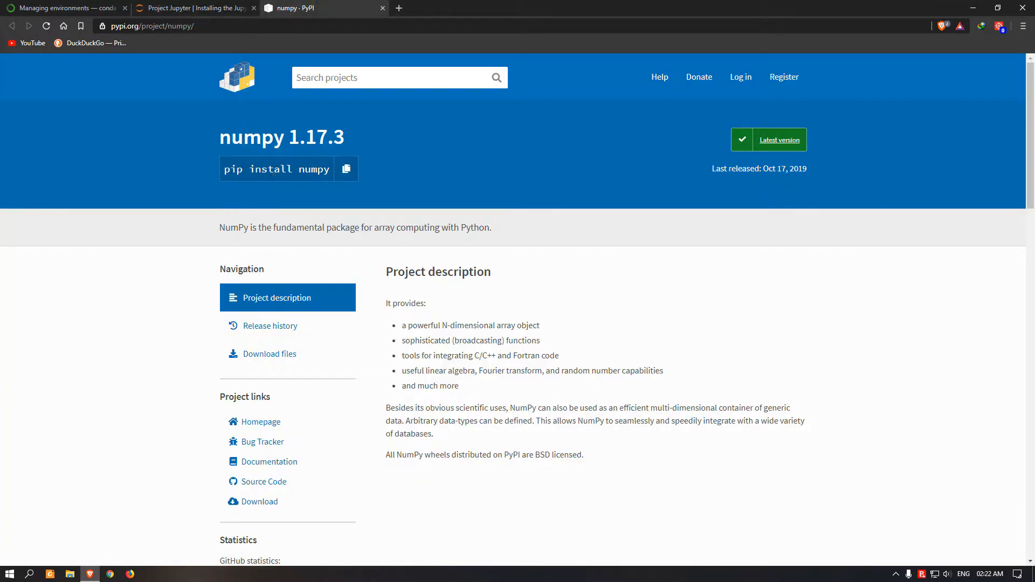
left_click_drag(220, 138, 350, 135)
left_click(414, 152)
left_click_drag(237, 170, 305, 170)
- Search Windows for "ana" and open Anaconda Prompt
left_click(10, 574)
scroll(127, 491, "down", 1)
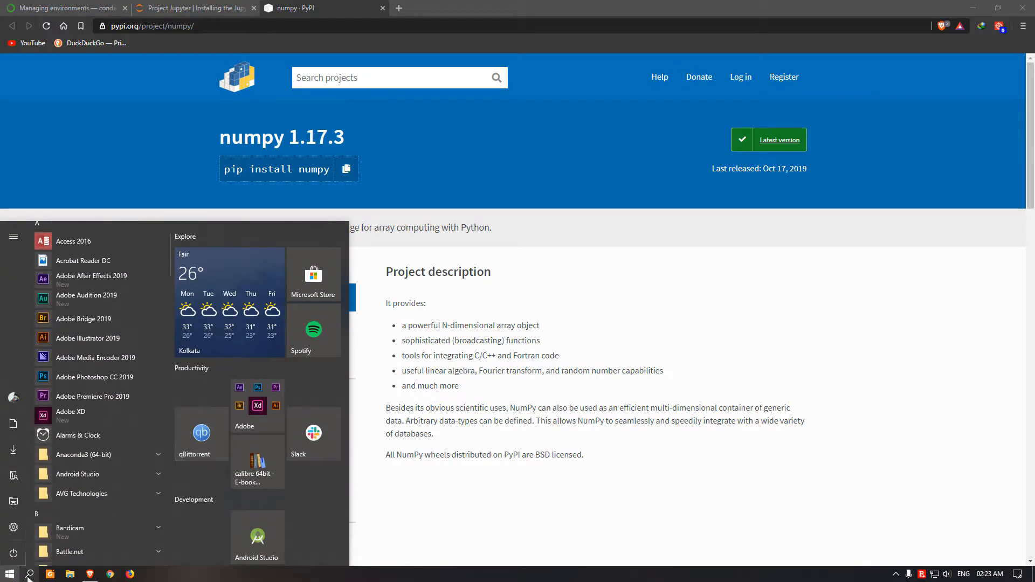
left_click(29, 574)
left_click(60, 556)
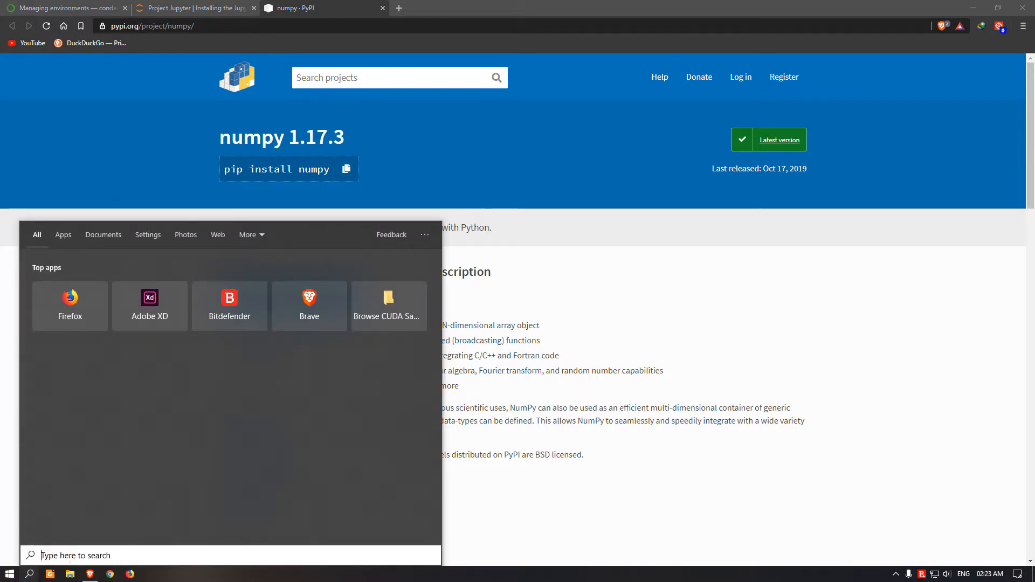
type("ana")
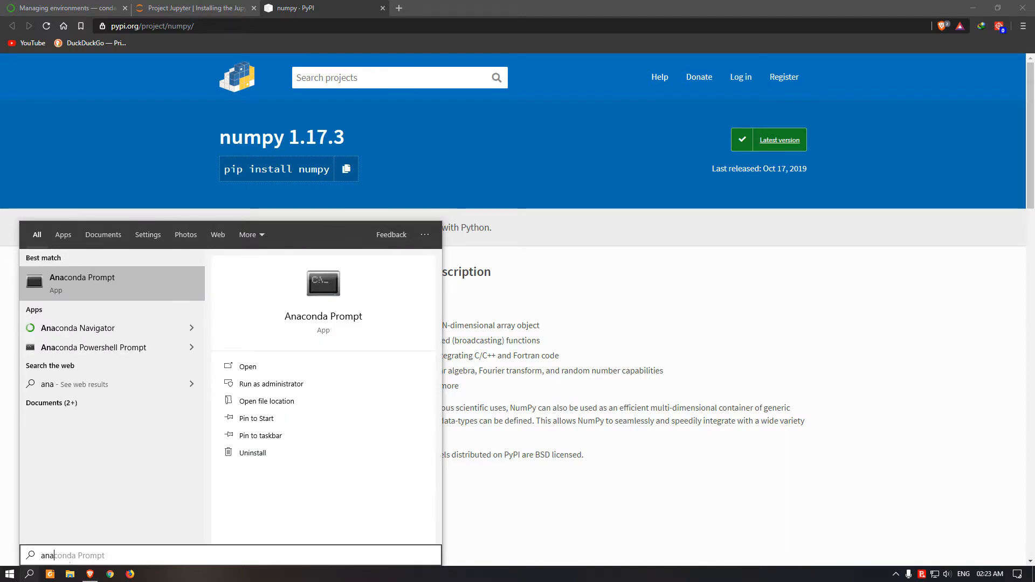
left_click(103, 292)
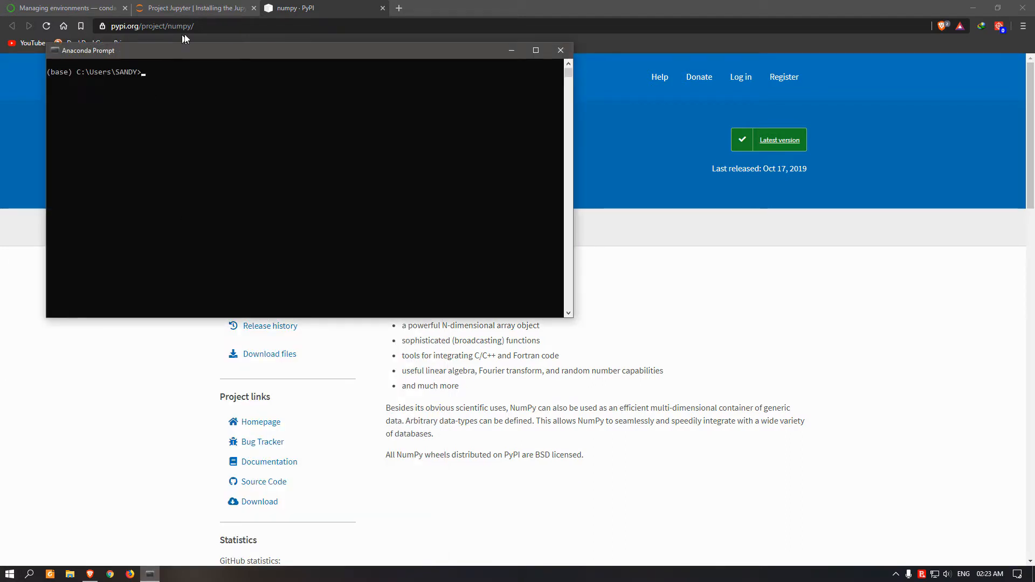
- Move the Anaconda Prompt window clear of the numpy install command and activate the TFv1 environment with "conda activate TFv1"
left_click_drag(292, 56, 546, 148)
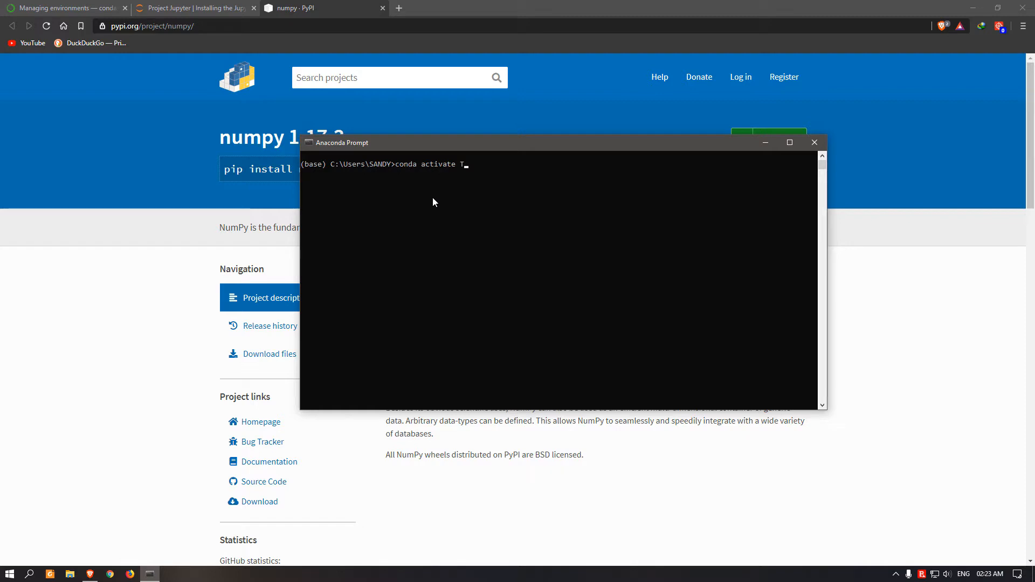
type("TFv1")
key("Return")
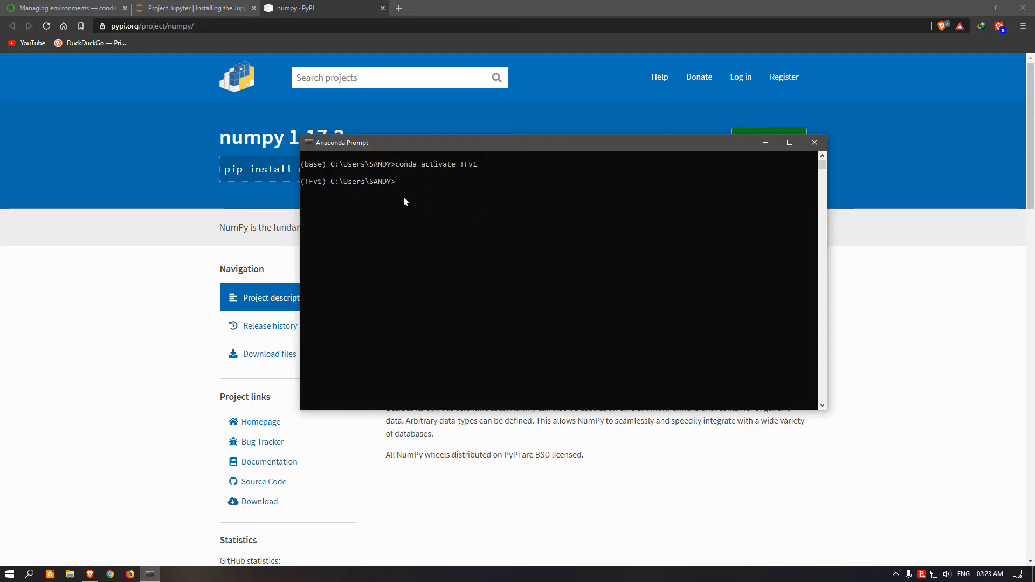
- Reuse the previous activate command, changing it to "conda env list" to list the conda environments
key("Up")
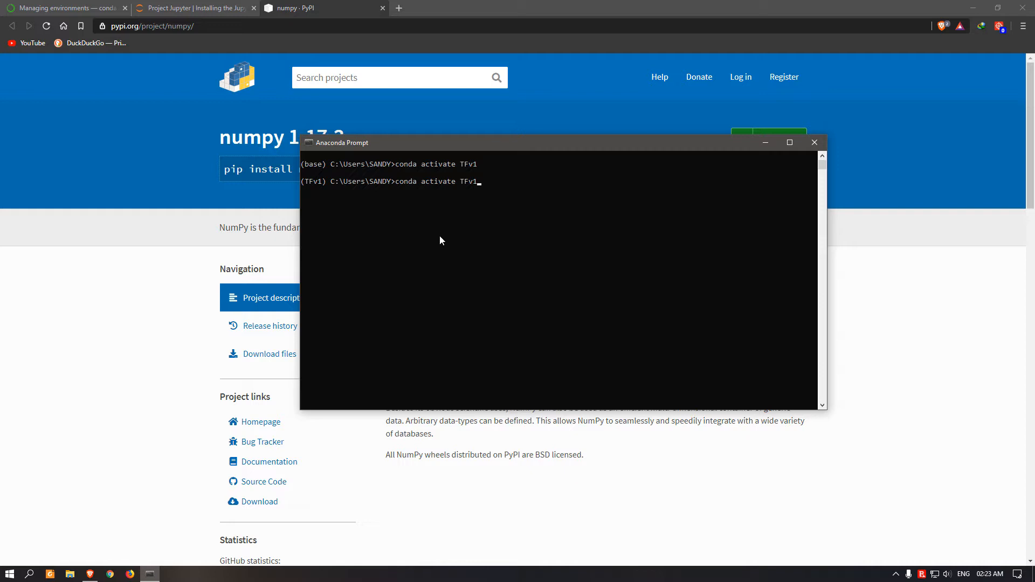
key("BackSpace")
key("BackSpace")
key("BackSpace")
key("BackSpace")
key("BackSpace")
key("BackSpace")
key("BackSpace")
key("BackSpace")
key("BackSpace")
key("BackSpace")
key("BackSpace")
key("BackSpace")
key("BackSpace")
type("env list")
key("Return")
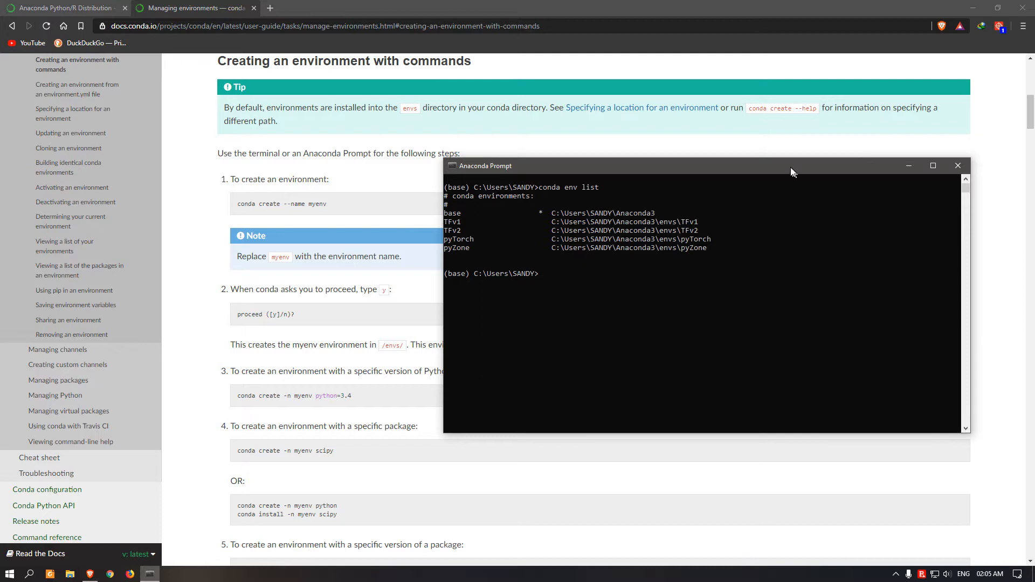
- Reposition the Anaconda Prompt window over the documentation and launch Jupyter from the base environment with "jupyter notebook"
left_click_drag(792, 172, 644, 171)
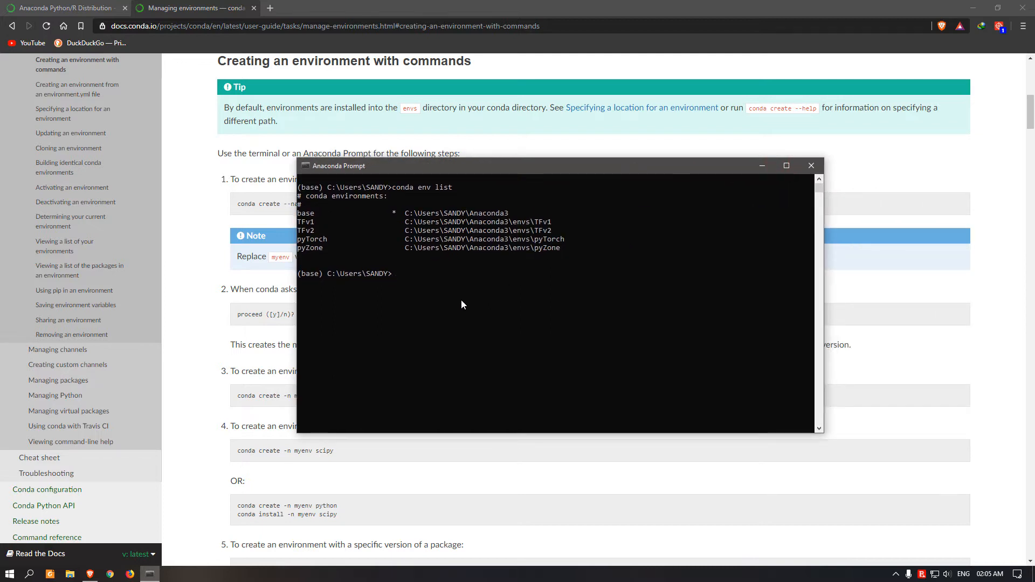
type("jupyter notebook")
key("Return")
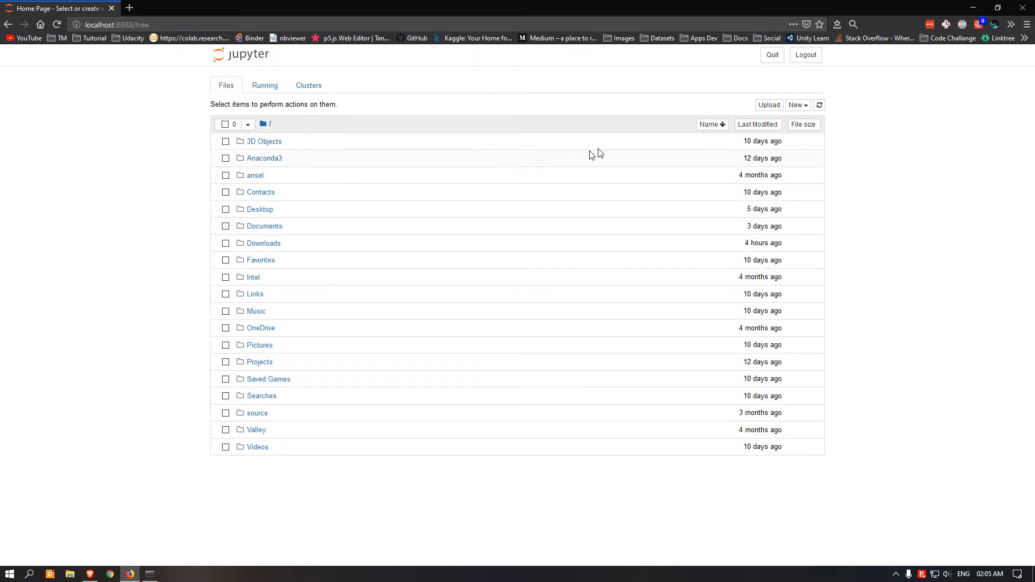
- Examine which environment kernels are offered for a new notebook on the Jupyter home page, without creating one
left_click(805, 108)
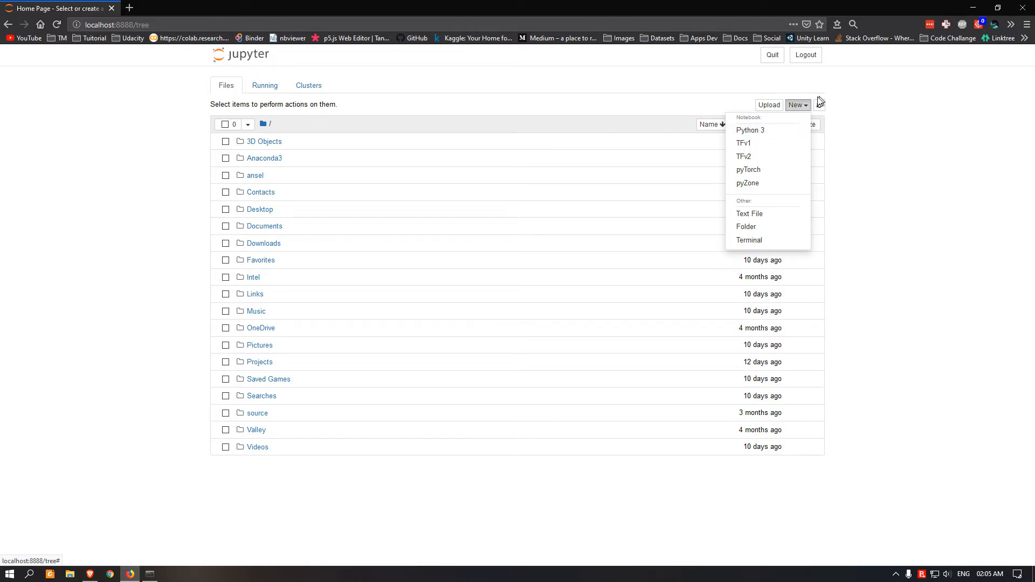
left_click(728, 86)
left_click(803, 106)
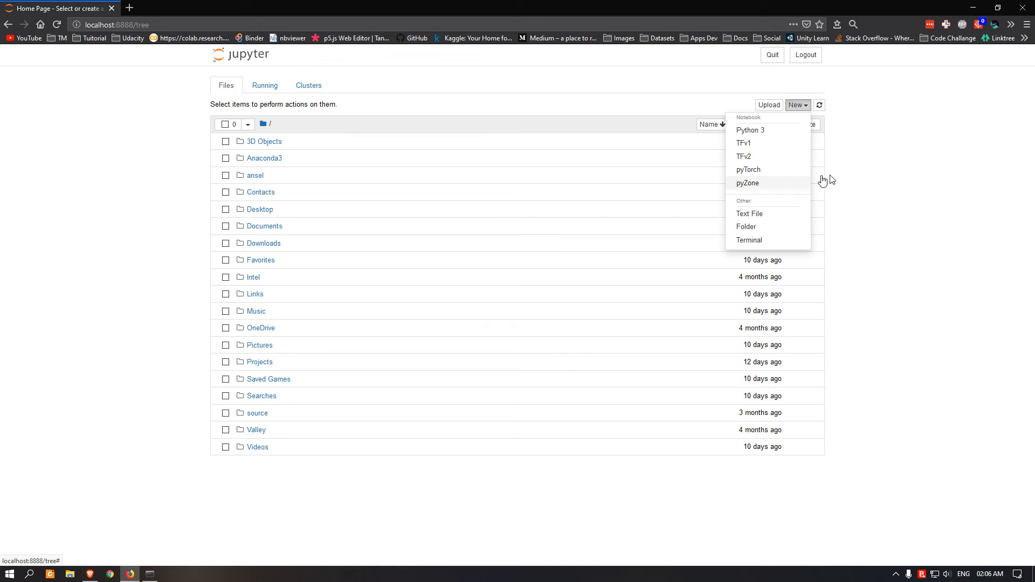
left_click(822, 187)
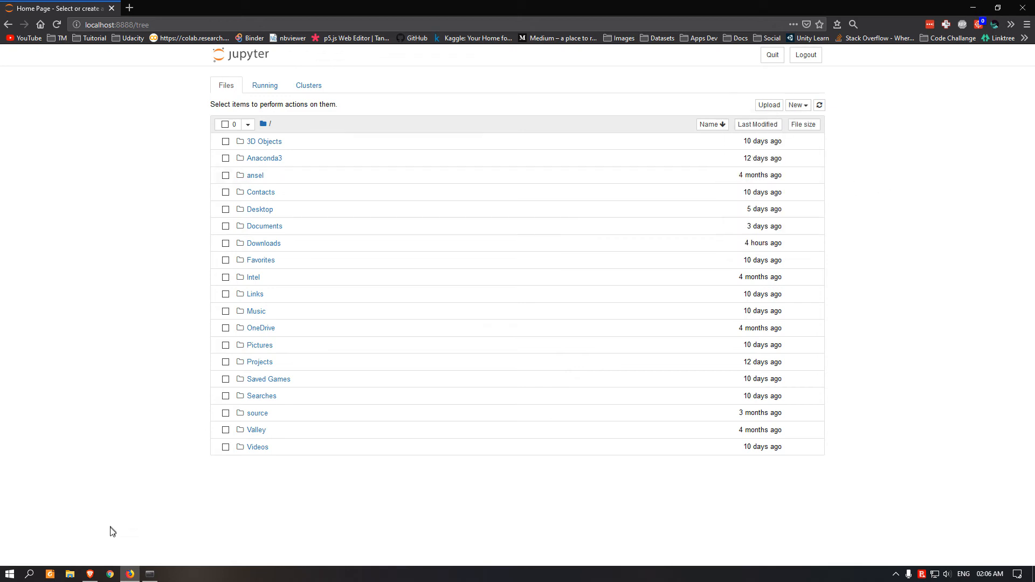
- Check the running server in Anaconda Prompt, return to the Jupyter home page, and quit the Jupyter server, dismissing the notice
left_click(150, 574)
left_click(971, 235)
mouse_move(770, 208)
left_click(772, 55)
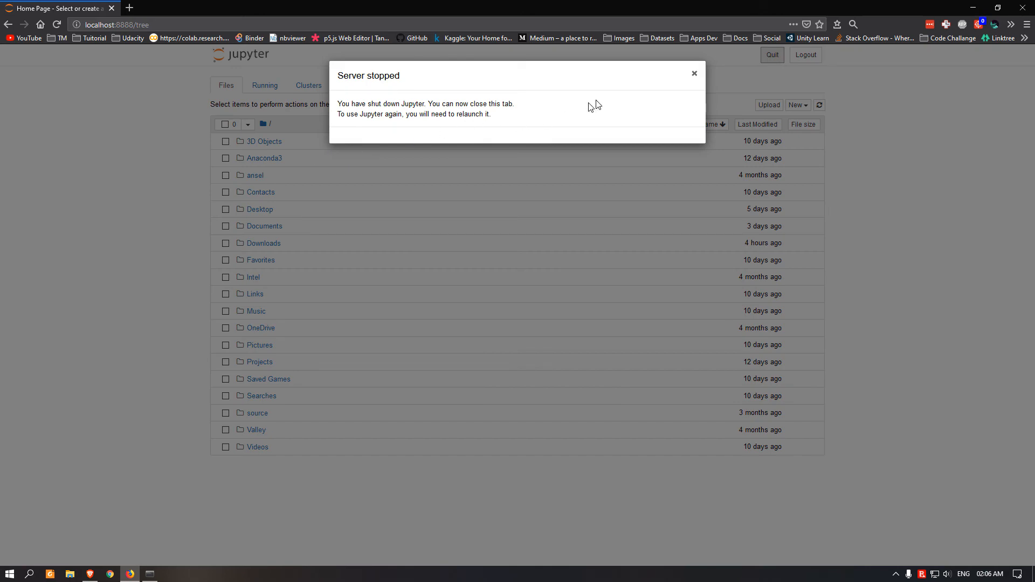
left_click(693, 73)
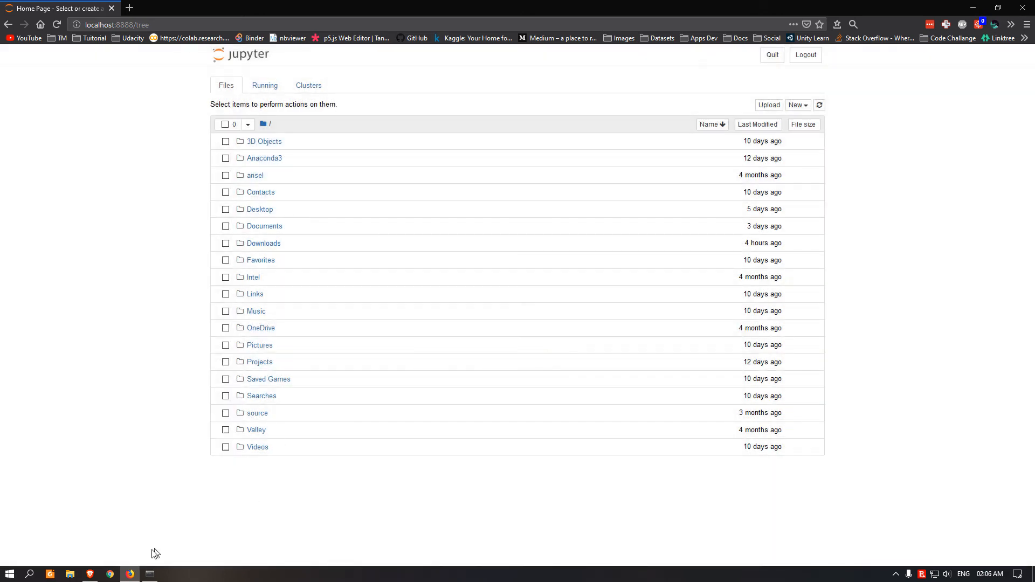
- Switch to Anaconda Prompt to review the notebook server's shutdown log, and return to the Jupyter page in the browser
left_click(150, 574)
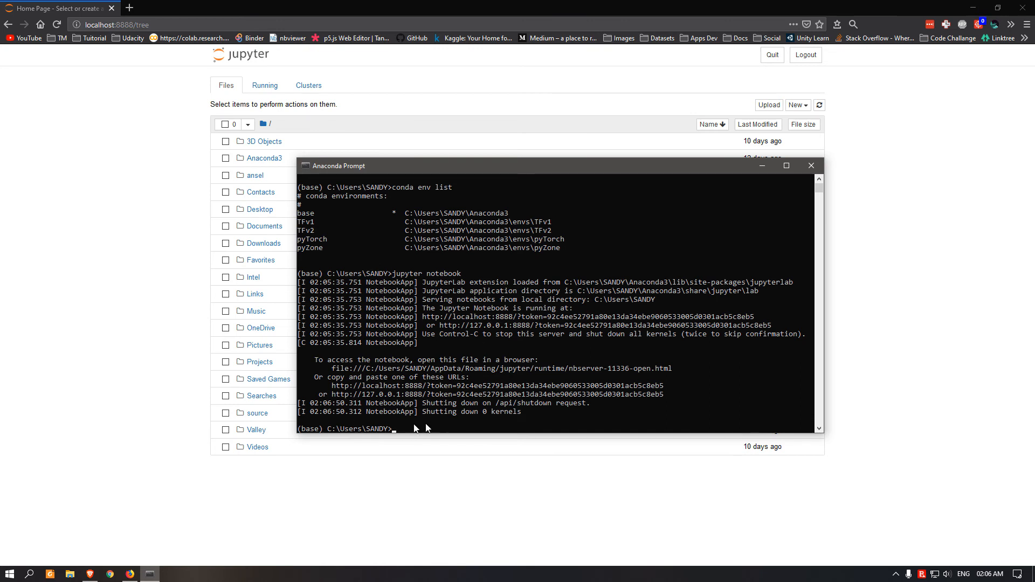
scroll(459, 397, "down", 2)
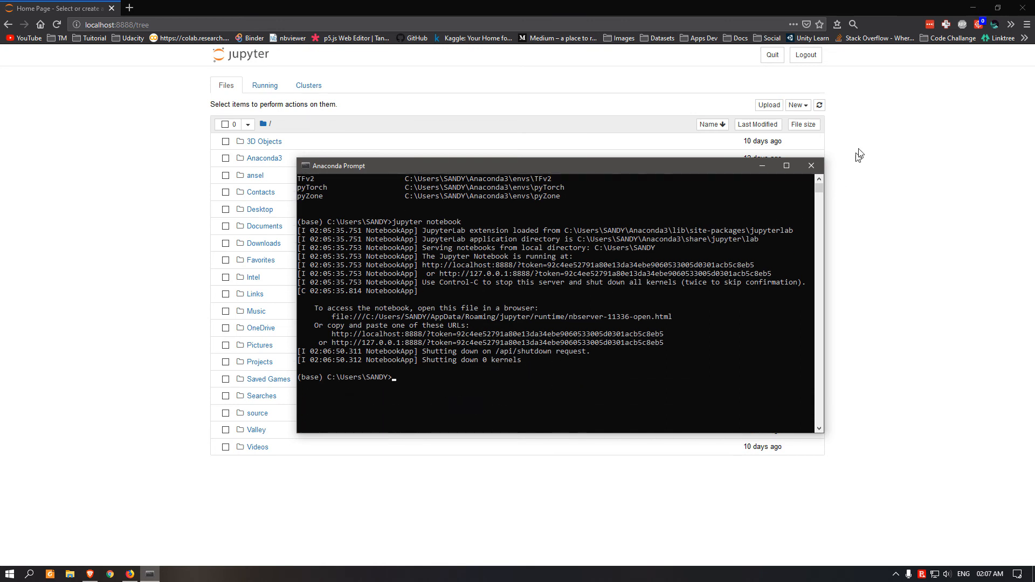
left_click(938, 103)
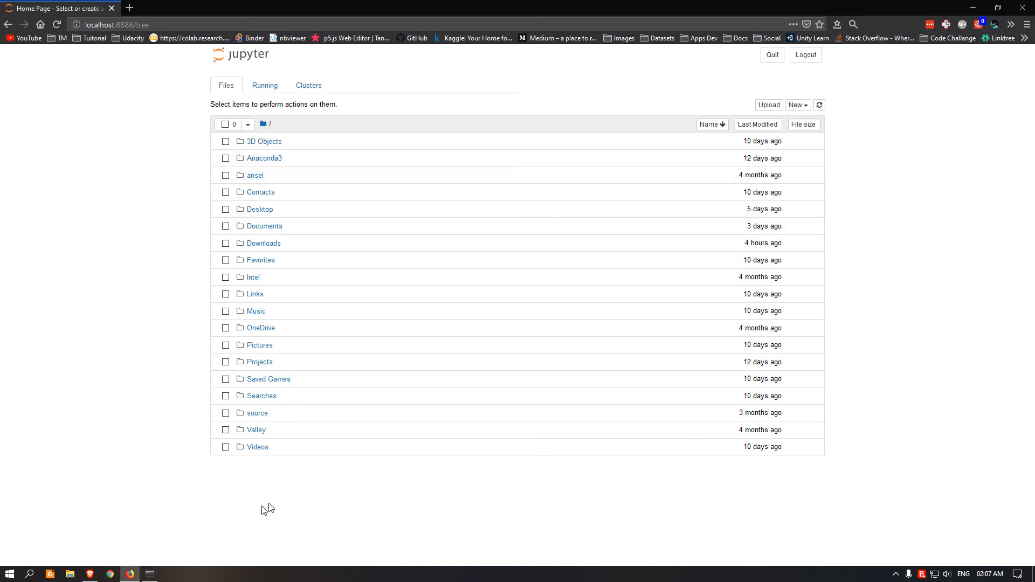